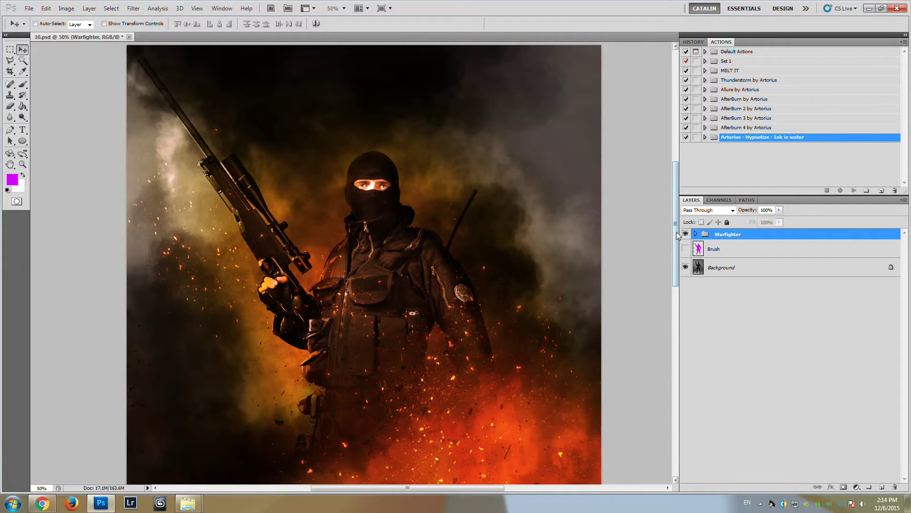
Step: Turn off the Warfighter group's visibility to reveal the plain grey-backdrop soldier photo
drag(677, 236, 688, 221)
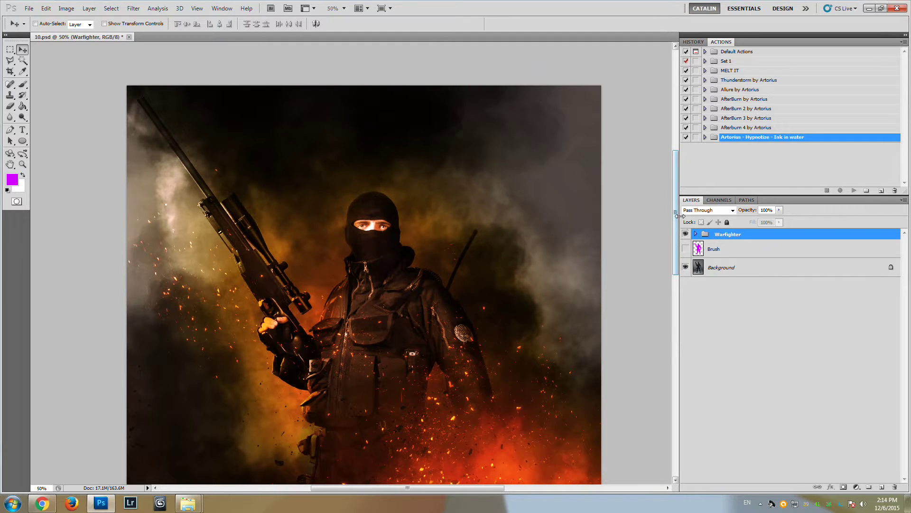
Step: Hide the Warfighter group, then show and select the magenta Brush layer
click(686, 234)
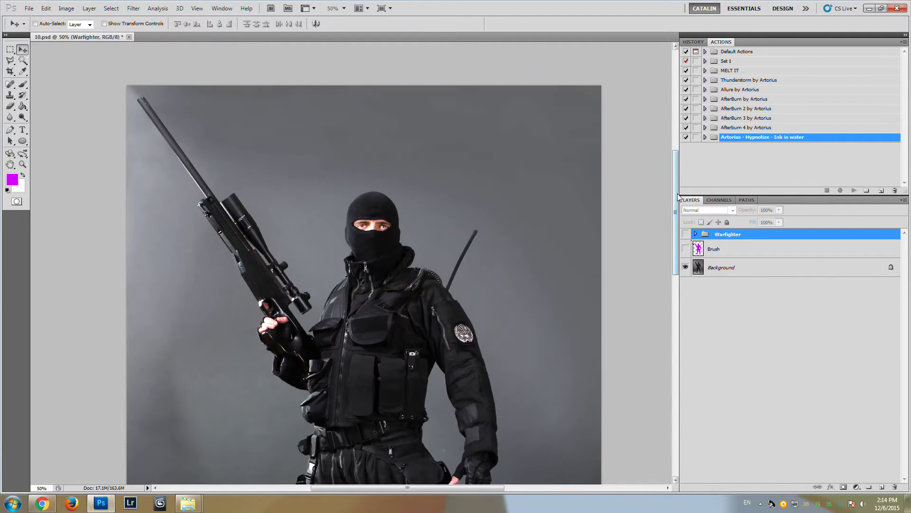
mouse_move(675, 193)
mouse_down()
mouse_move(676, 304)
mouse_move(688, 203)
mouse_move(687, 223)
mouse_up()
click(686, 250)
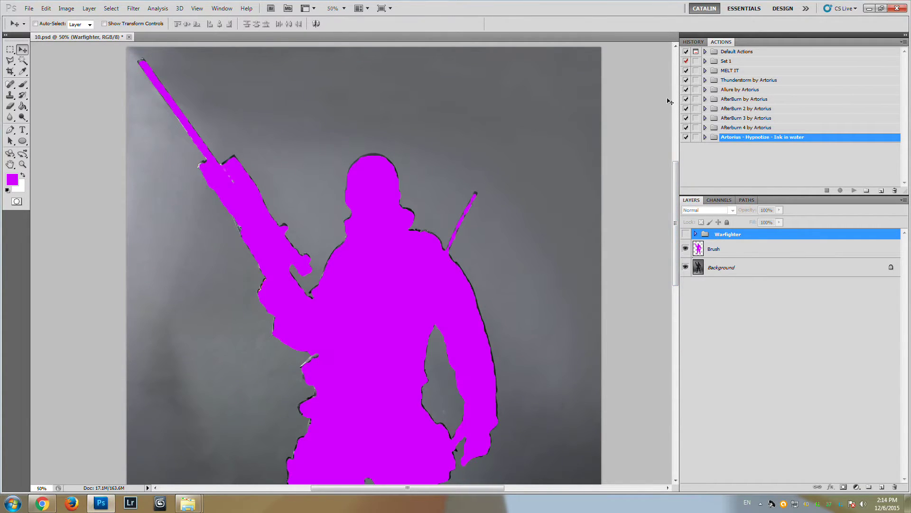
click(716, 253)
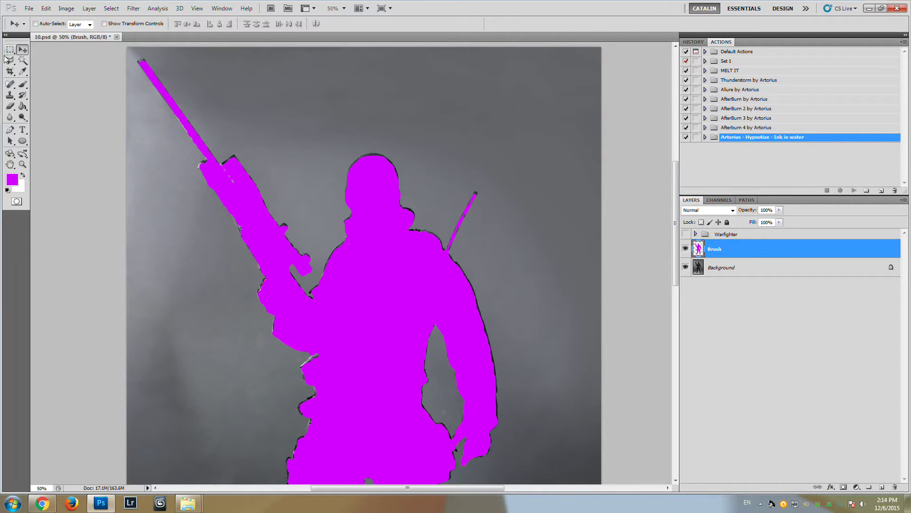
Step: With the Brush tool, paint magenta into the small gaps along the figure's leg edge
click(22, 85)
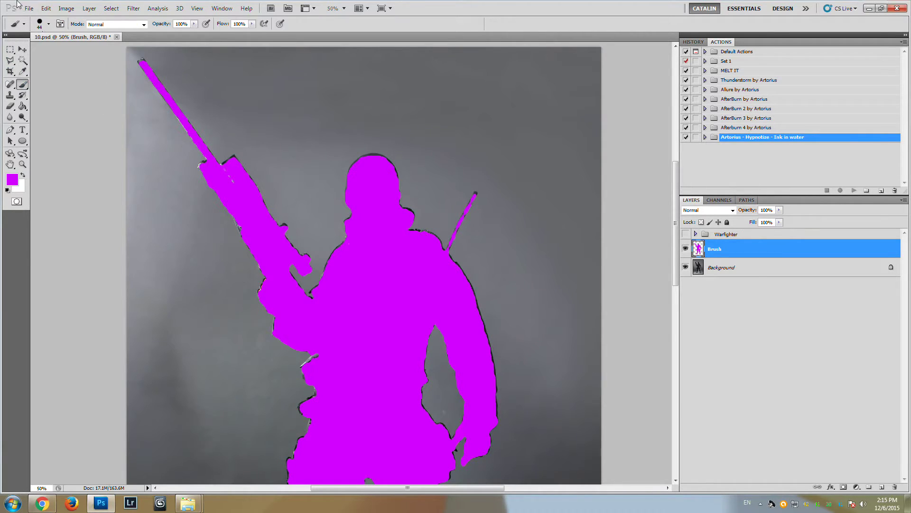
click(48, 24)
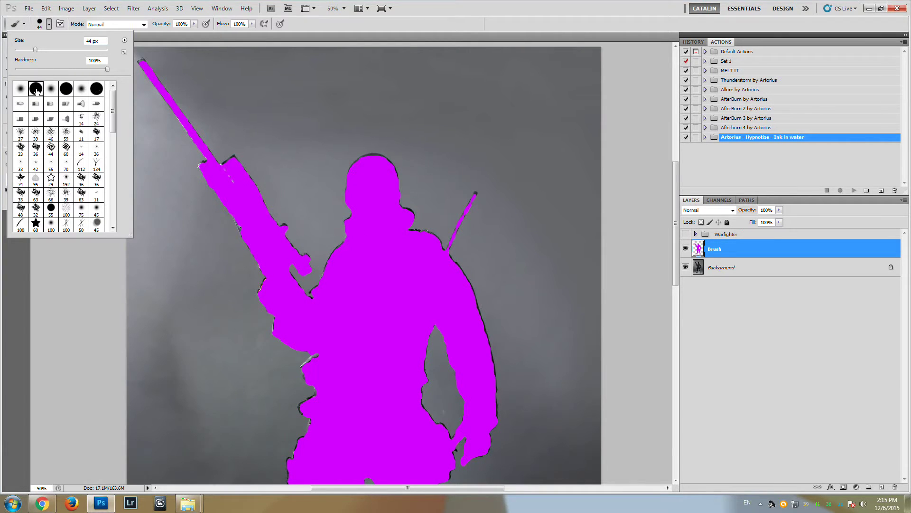
click(422, 4)
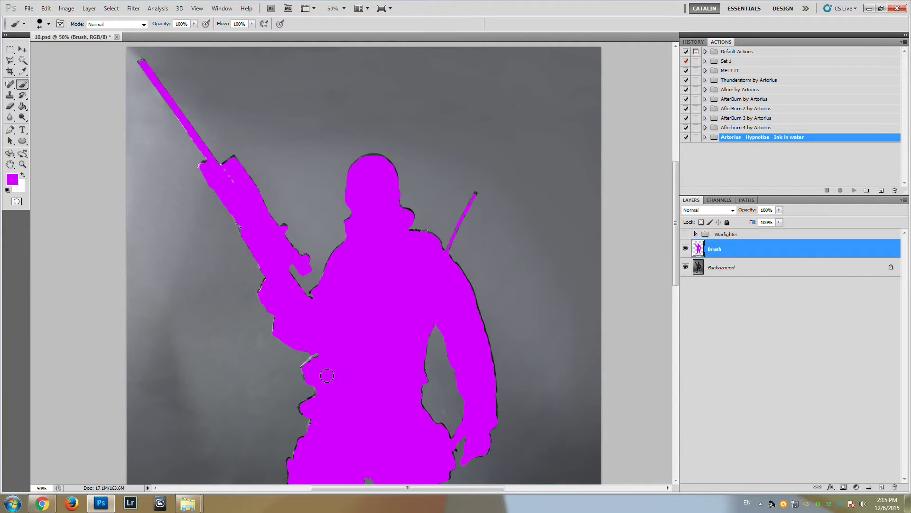
drag(322, 361, 310, 368)
scroll(346, 376, down, 5)
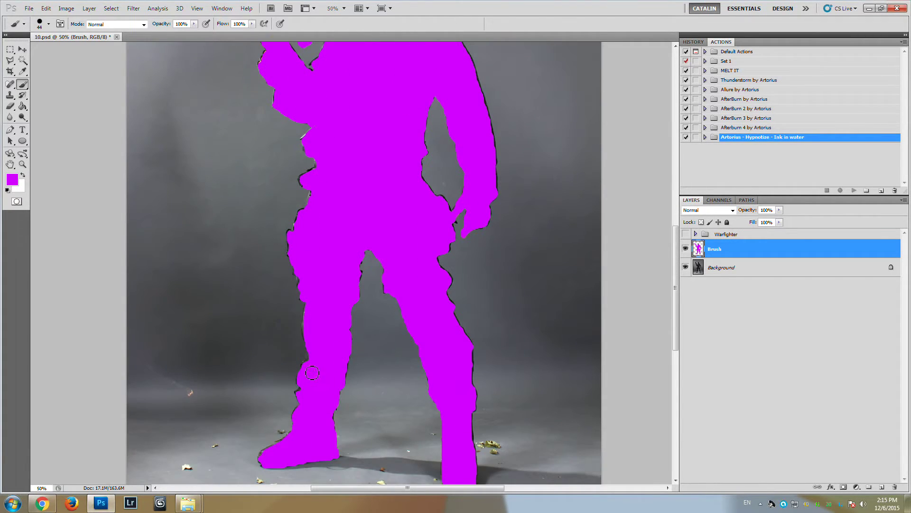
drag(310, 371, 318, 352)
scroll(311, 321, up, 1)
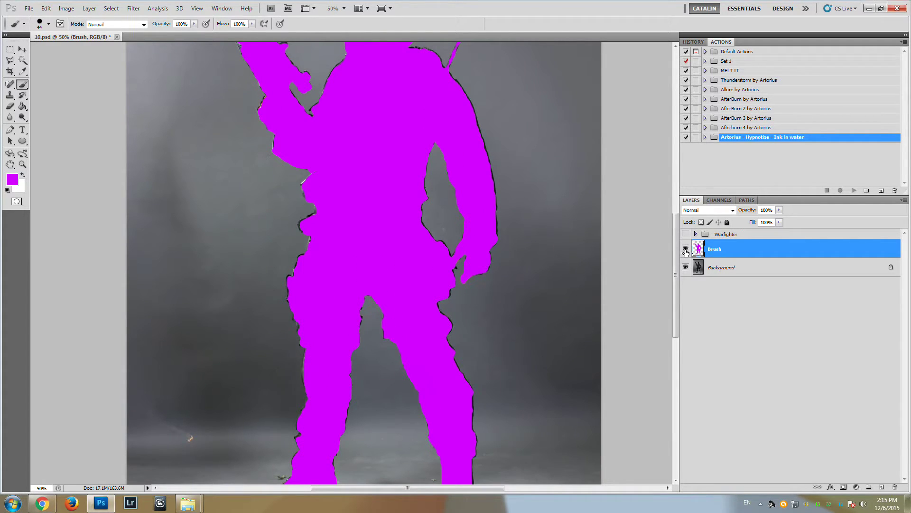
scroll(686, 260, up, 2)
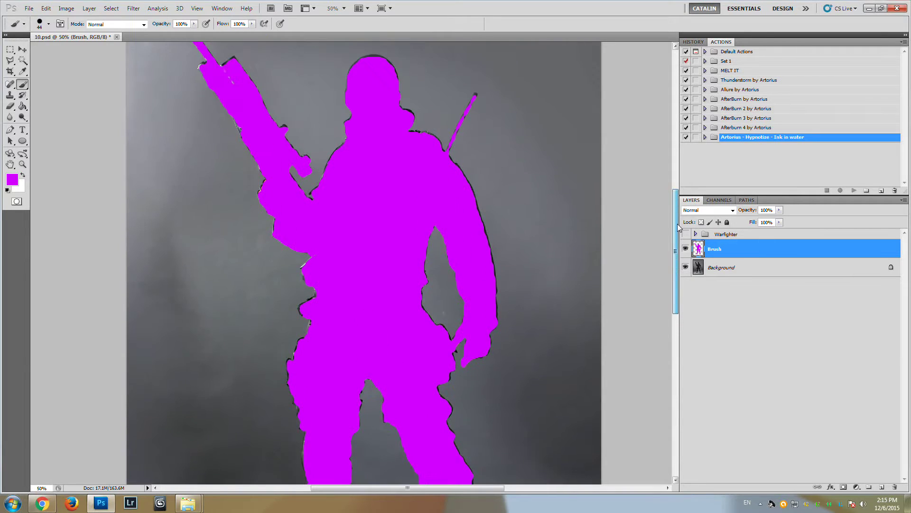
Step: Hide the Brush layer and show the Warfighter group again
click(685, 250)
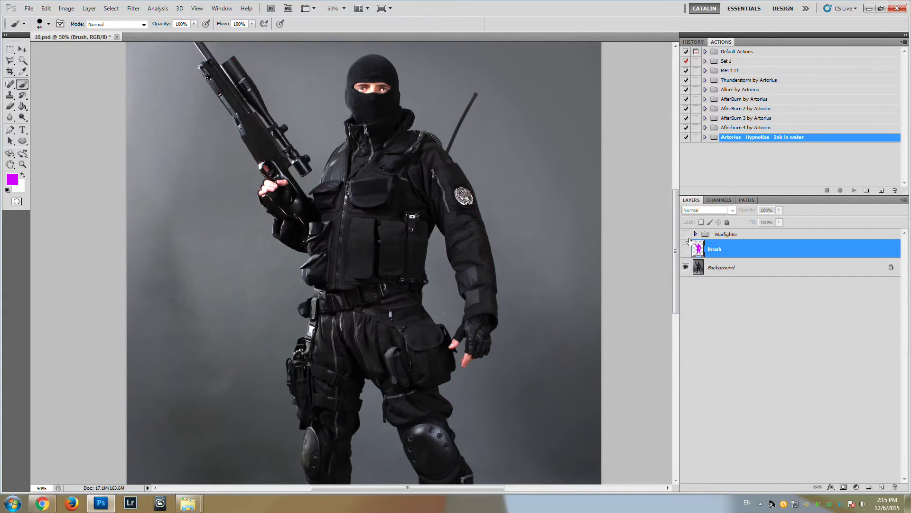
click(686, 234)
drag(679, 235, 679, 216)
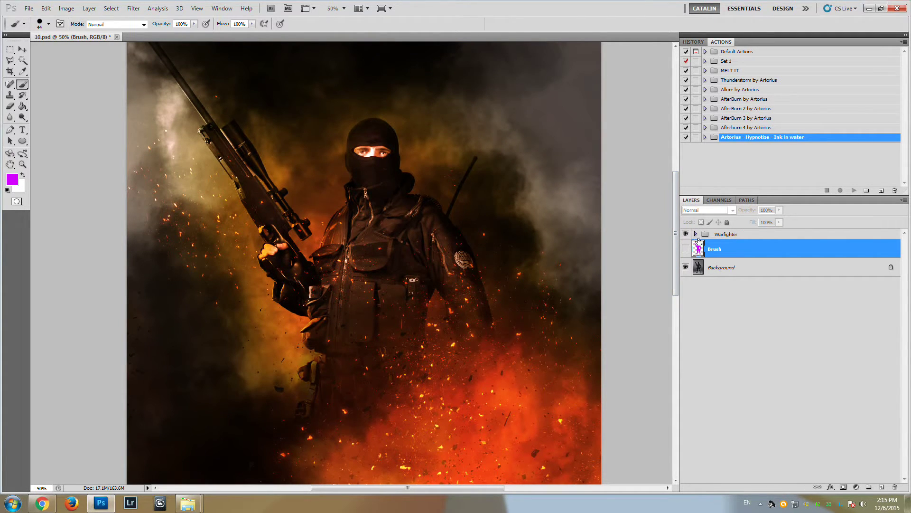
Step: Select the Warfighter group and expand it to list its layers
click(726, 235)
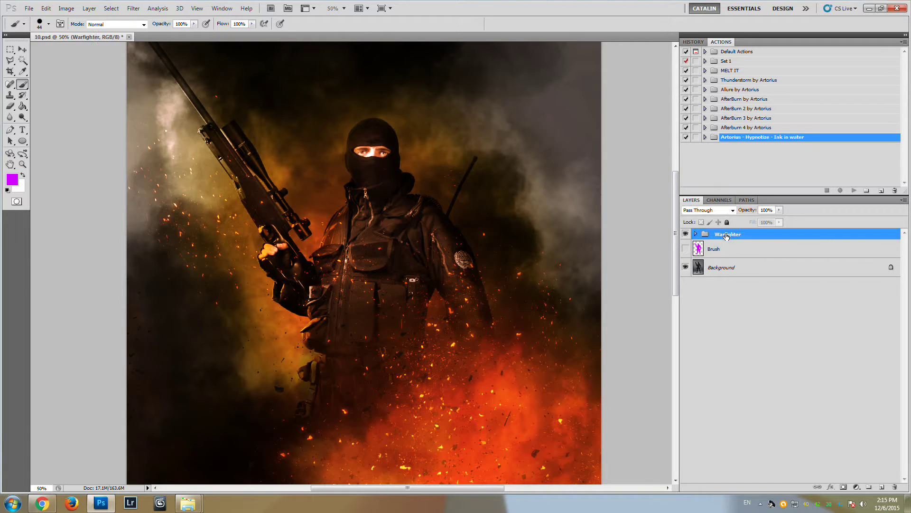
click(696, 234)
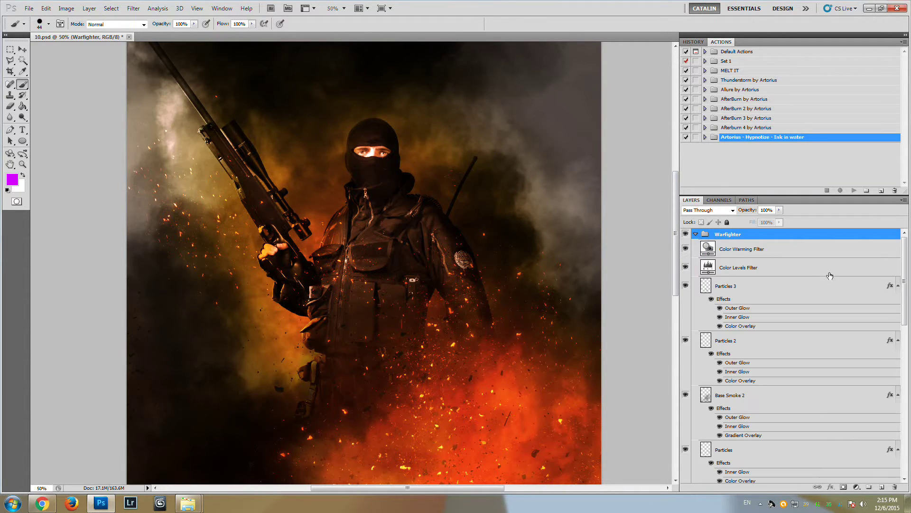
drag(906, 254, 902, 401)
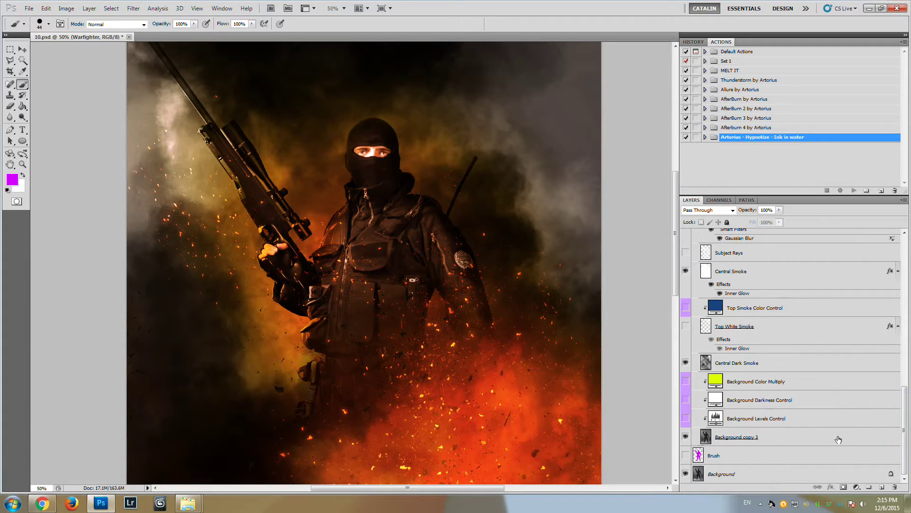
drag(908, 452, 907, 292)
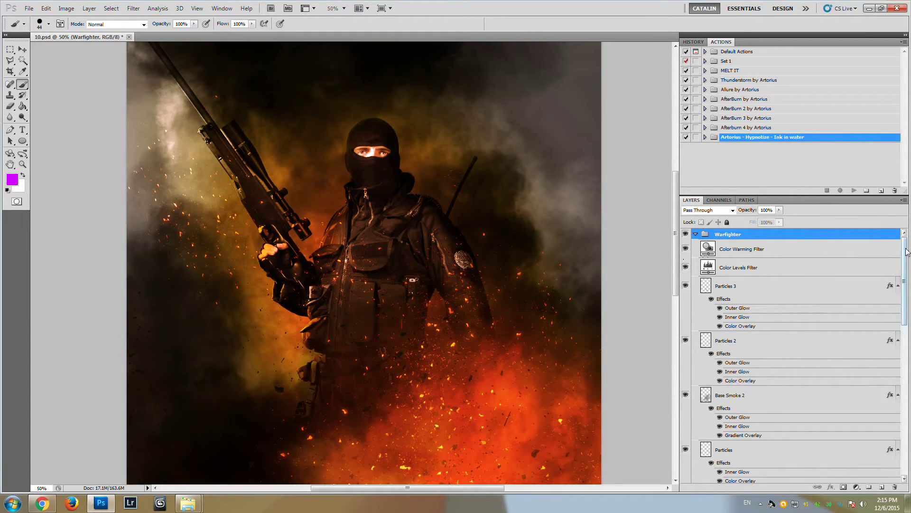
drag(907, 252, 906, 258)
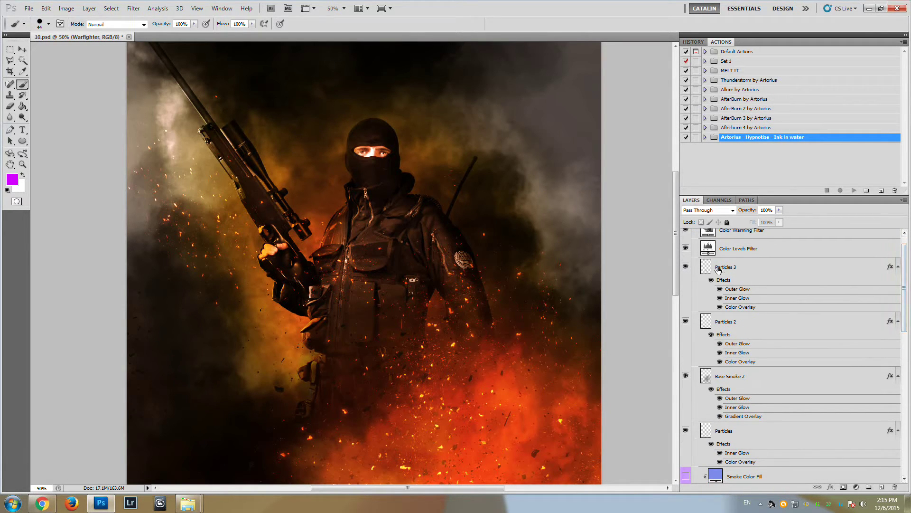
Step: Browse the Particles 2, Particles 3, Base Smoke 2, Particles and Base Smoke 1 layers
click(725, 322)
click(737, 269)
scroll(762, 313, down, 2)
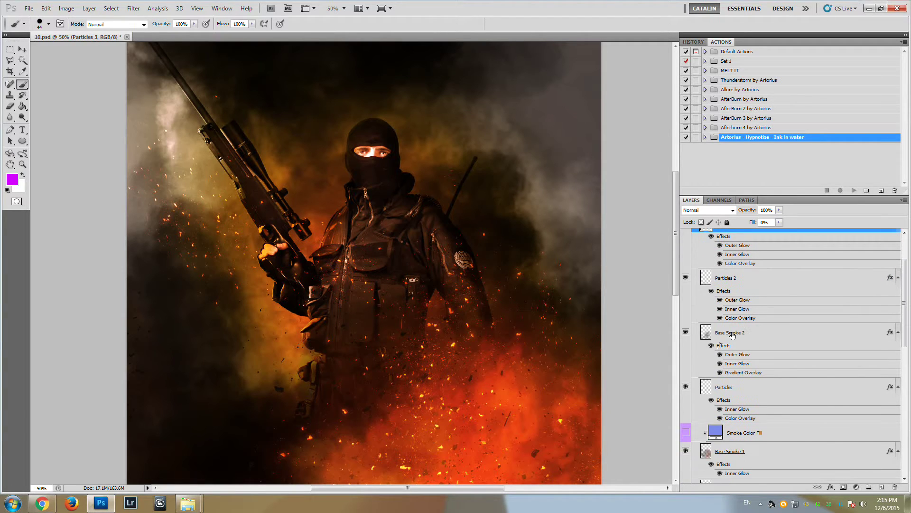
click(731, 335)
click(733, 388)
scroll(774, 380, down, 2)
click(755, 411)
scroll(755, 360, down, 3)
scroll(755, 361, down, 1)
scroll(748, 333, up, 2)
scroll(738, 296, down, 2)
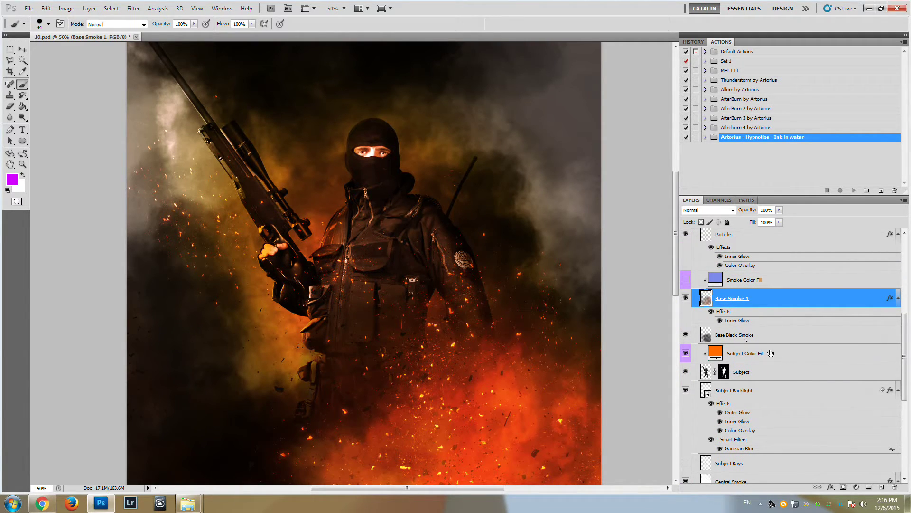
scroll(796, 336, down, 1)
scroll(791, 337, down, 1)
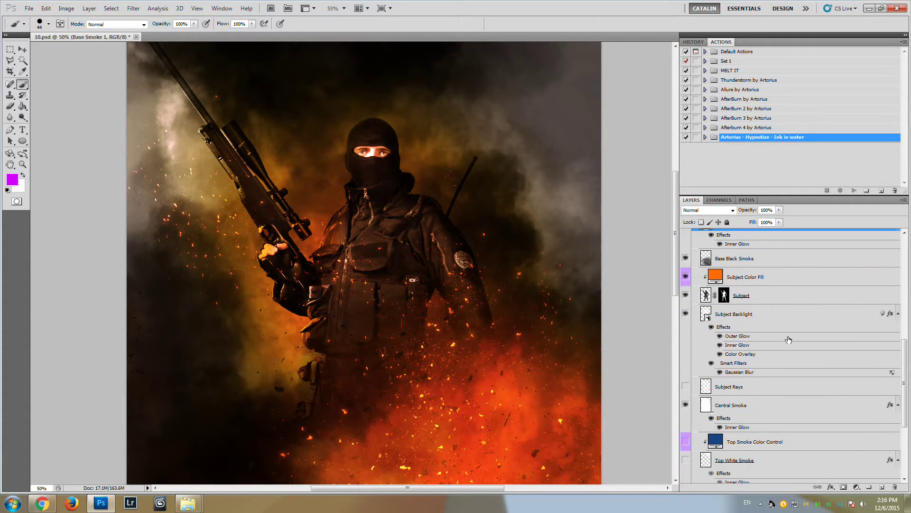
scroll(788, 339, down, 3)
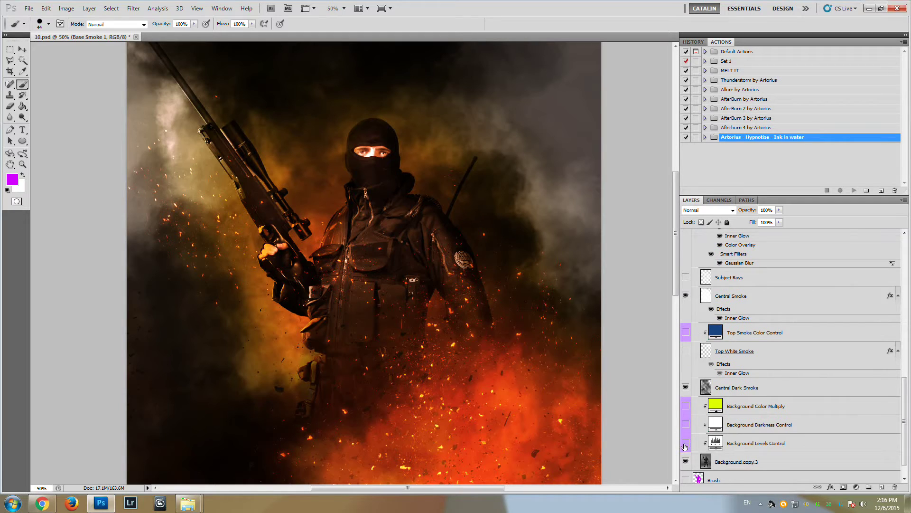
Step: Try orange and magenta tints on Background Color Multiply, then discard and hide it
click(686, 407)
double_click(716, 406)
click(772, 180)
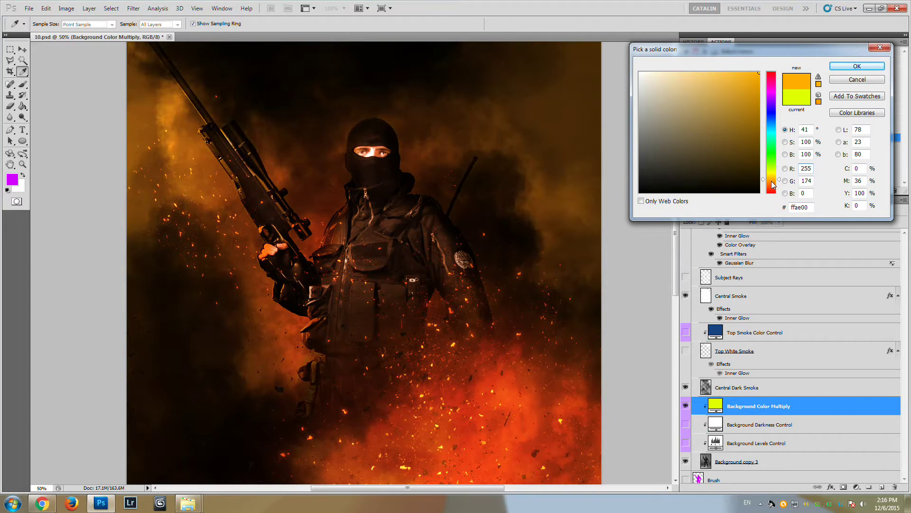
mouse_move(772, 185)
mouse_down()
mouse_move(776, 94)
mouse_move(772, 130)
mouse_up()
click(855, 80)
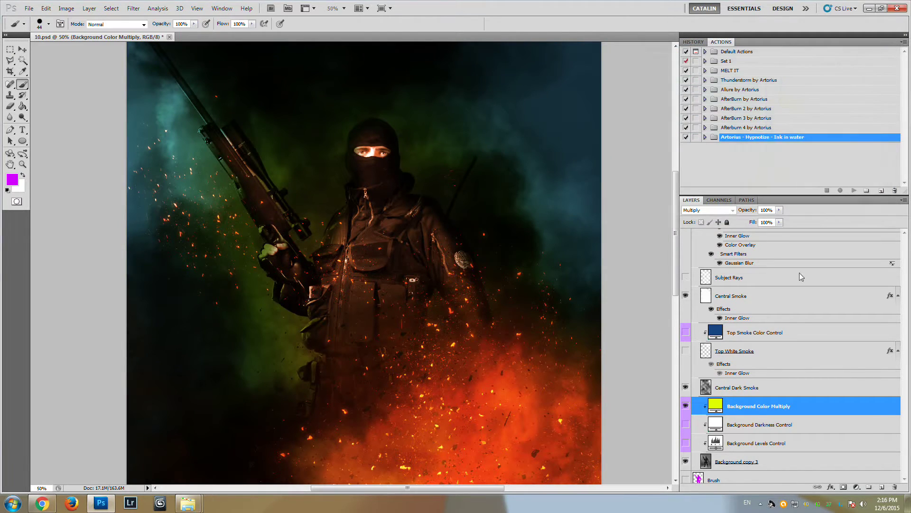
click(686, 406)
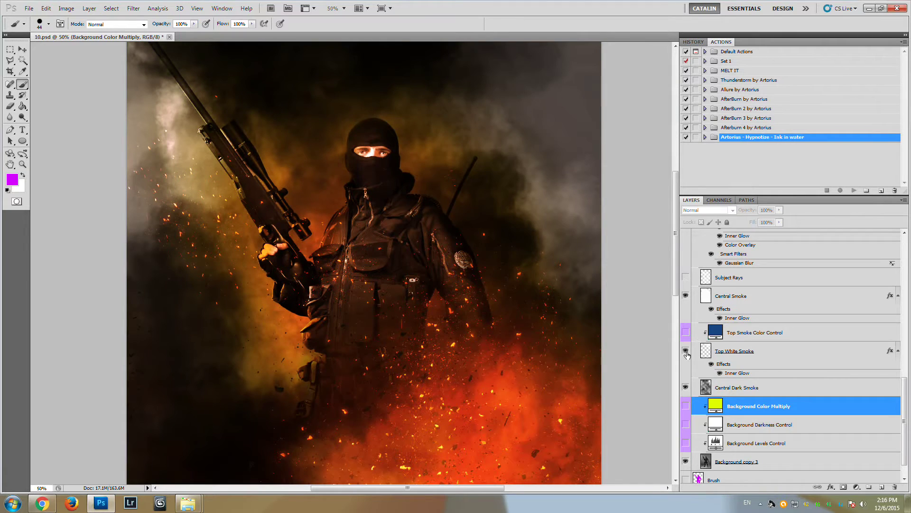
Step: Show the Top White Smoke layer and turn on the blue Top Smoke Color Control tint
click(686, 352)
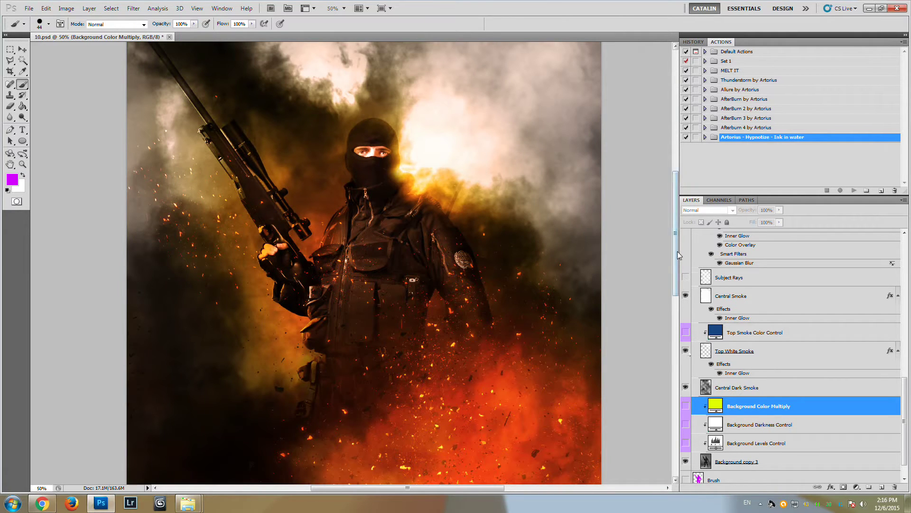
drag(677, 246, 678, 223)
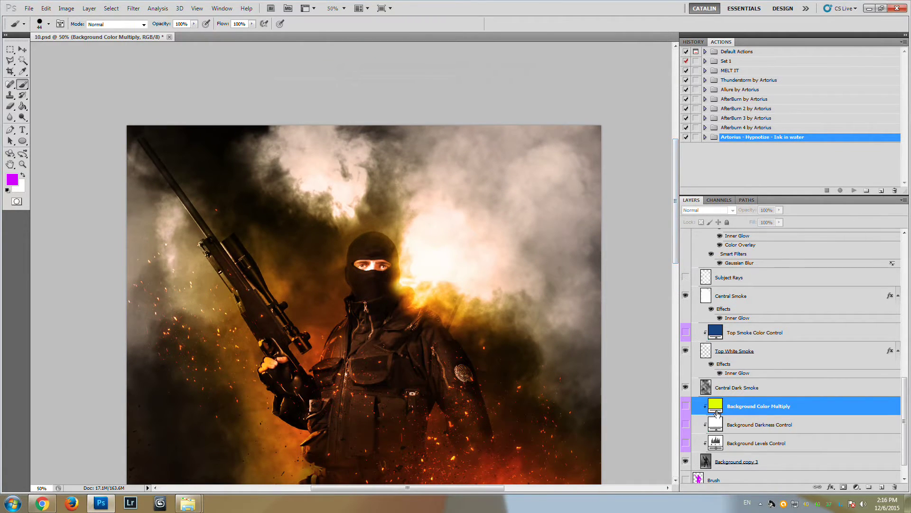
click(686, 333)
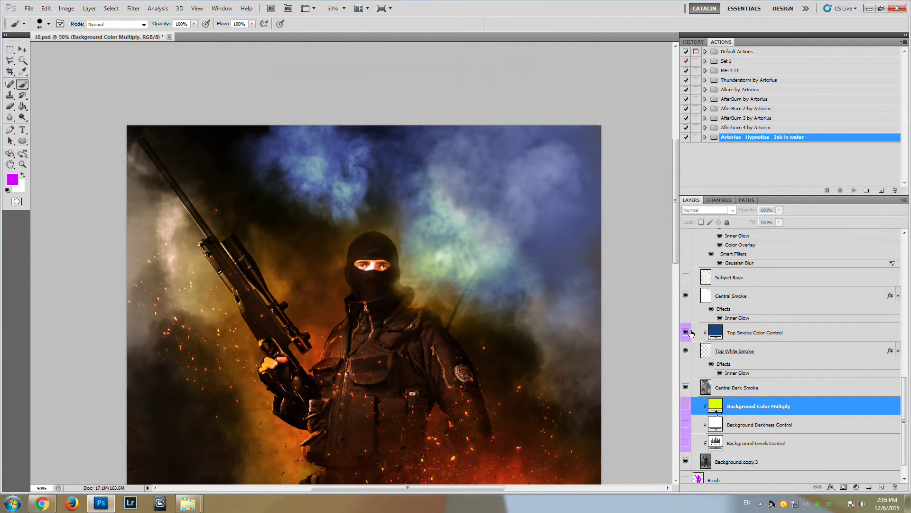
click(686, 333)
click(686, 333)
Step: Change the Top Smoke Color Control colour to purple #6659b6
double_click(720, 329)
click(701, 106)
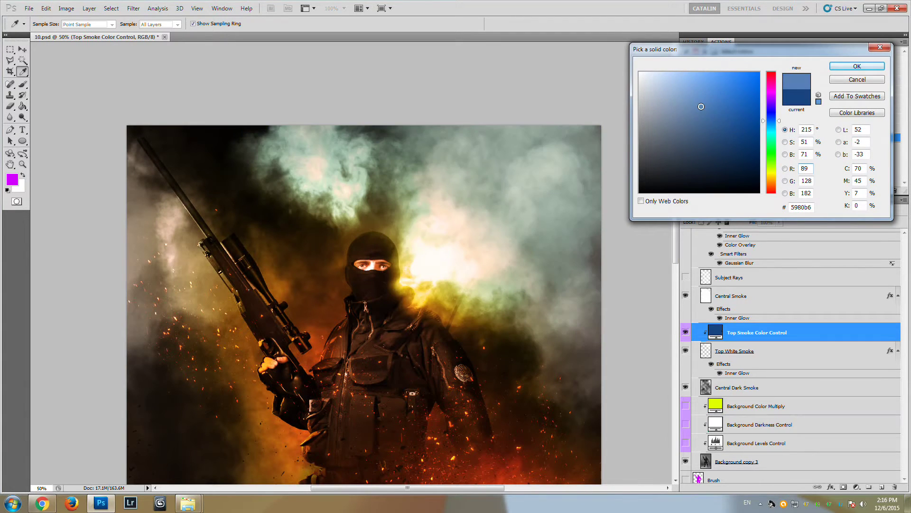
drag(778, 121, 774, 110)
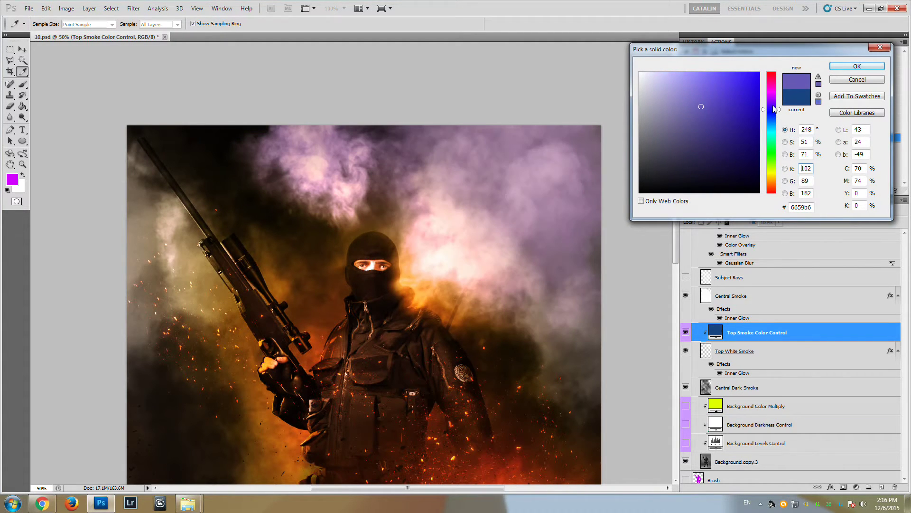
click(846, 67)
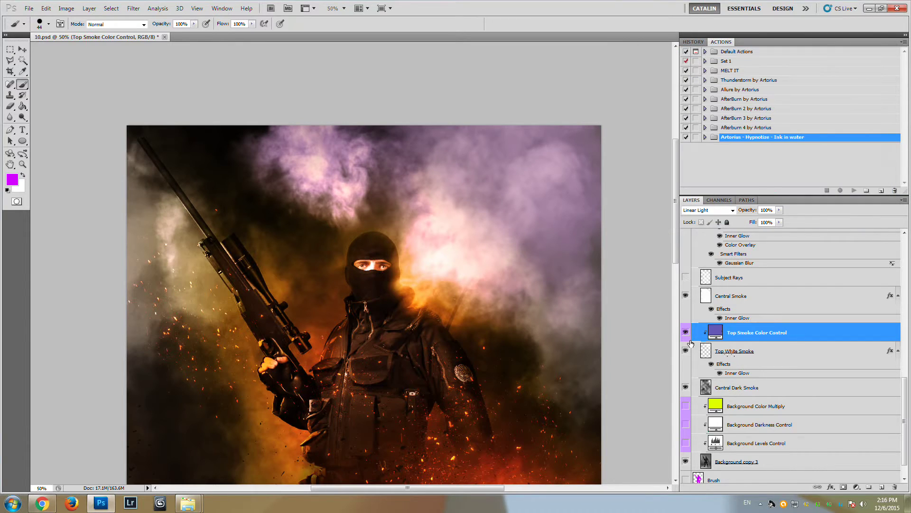
Step: Preview the Subject Rays light rays, then hide them again
scroll(764, 327, up, 3)
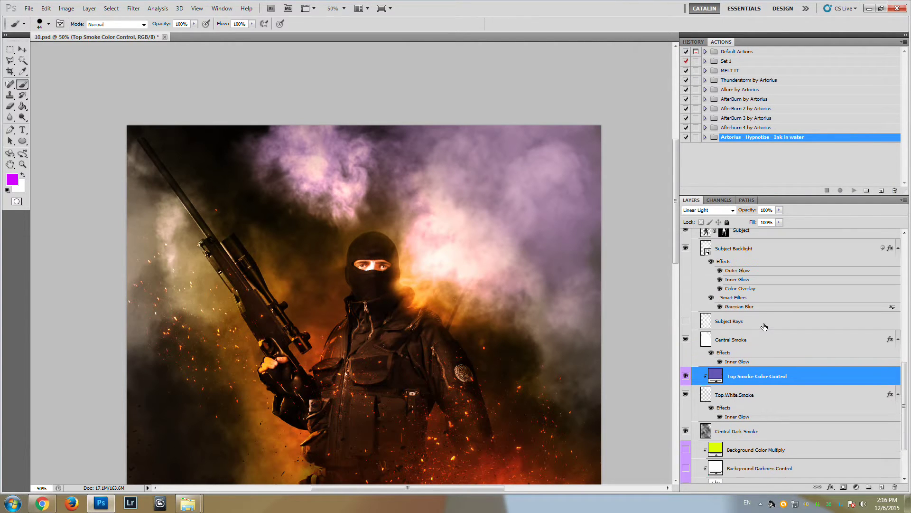
click(686, 322)
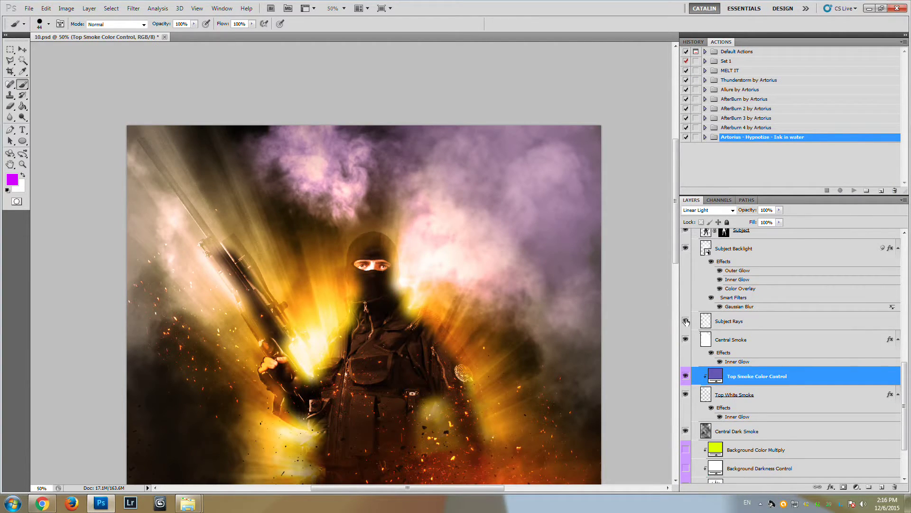
mouse_move(675, 229)
mouse_down()
mouse_move(677, 288)
mouse_move(676, 244)
mouse_up()
click(686, 321)
Step: Show the Smoke Color Fill layer so the lower smoke turns purple
scroll(752, 328, up, 3)
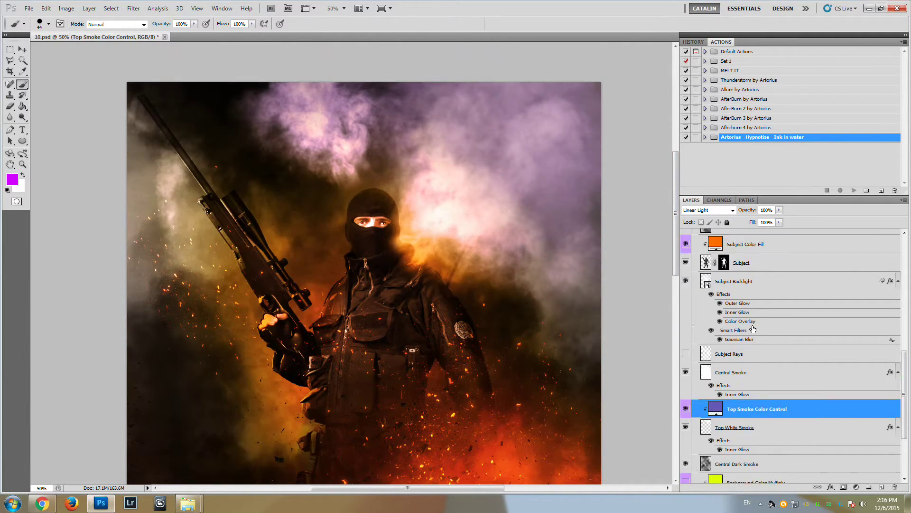
scroll(753, 329, up, 8)
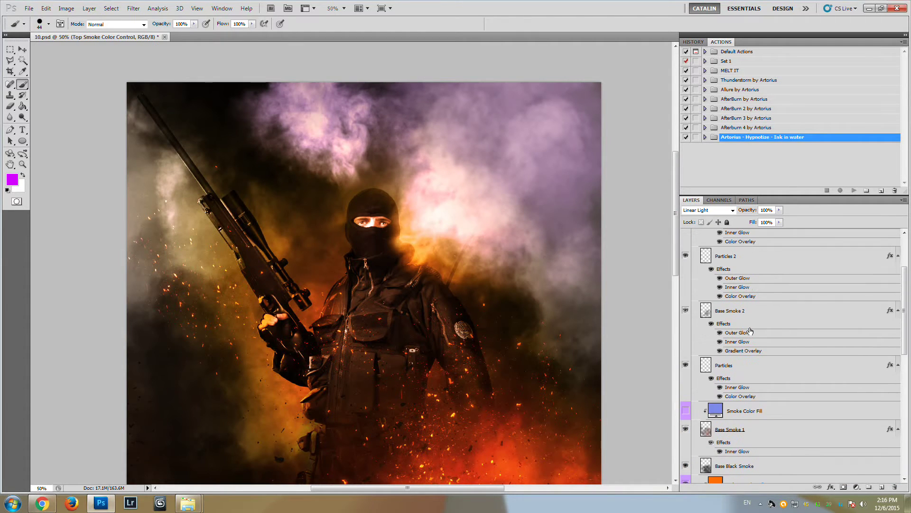
click(686, 410)
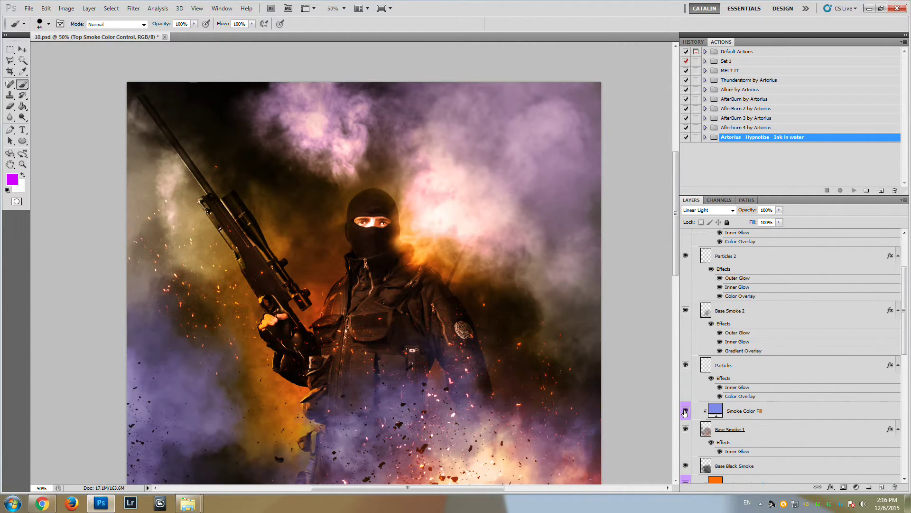
drag(675, 238, 674, 305)
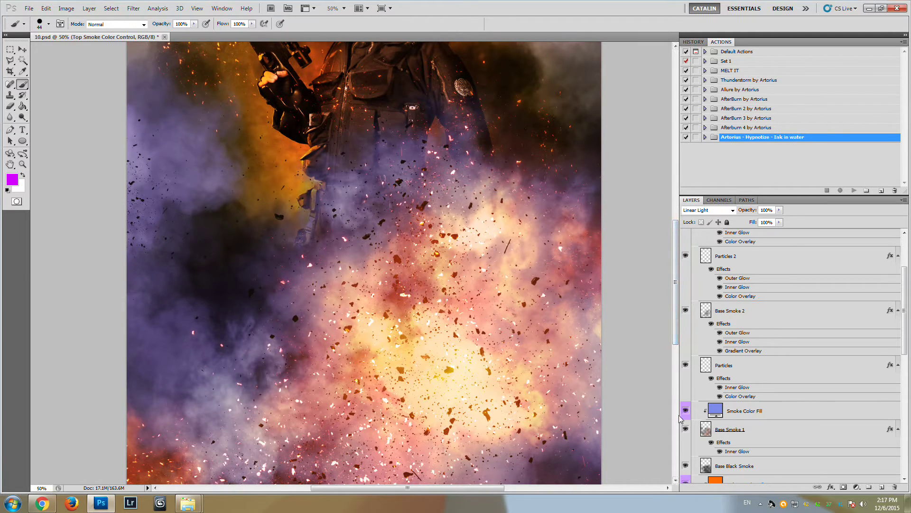
scroll(771, 370, up, 5)
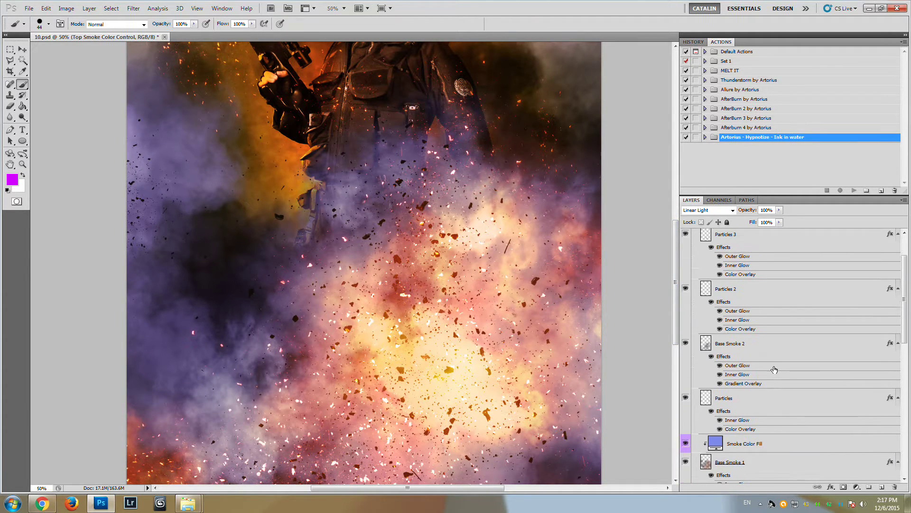
drag(676, 236, 676, 195)
scroll(722, 261, down, 8)
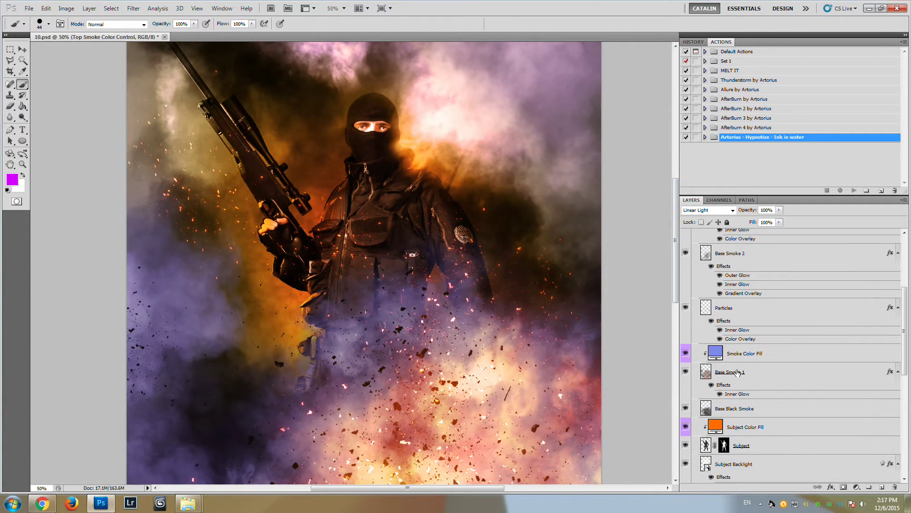
Step: Try purple and light blue for the Subject Color Fill, then cancel to keep orange
double_click(720, 406)
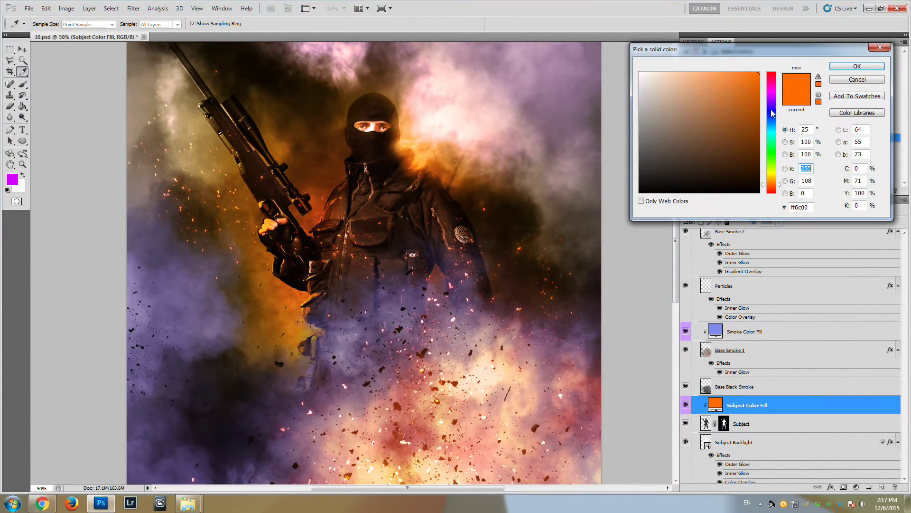
click(772, 101)
mouse_move(744, 112)
mouse_down()
mouse_move(716, 116)
mouse_move(712, 63)
mouse_up()
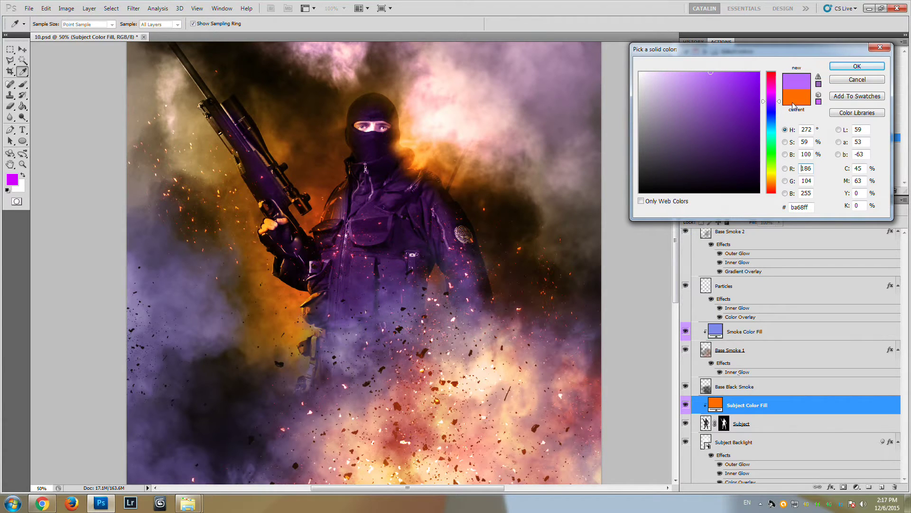
drag(771, 101, 770, 122)
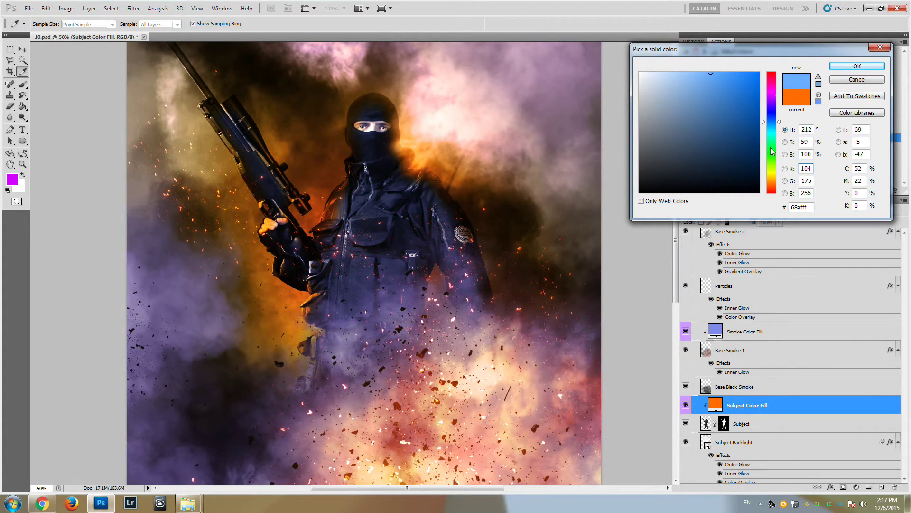
click(856, 79)
Step: Hide Top Smoke Color Control and Top White Smoke, then collapse the Warfighter group
scroll(738, 392, down, 3)
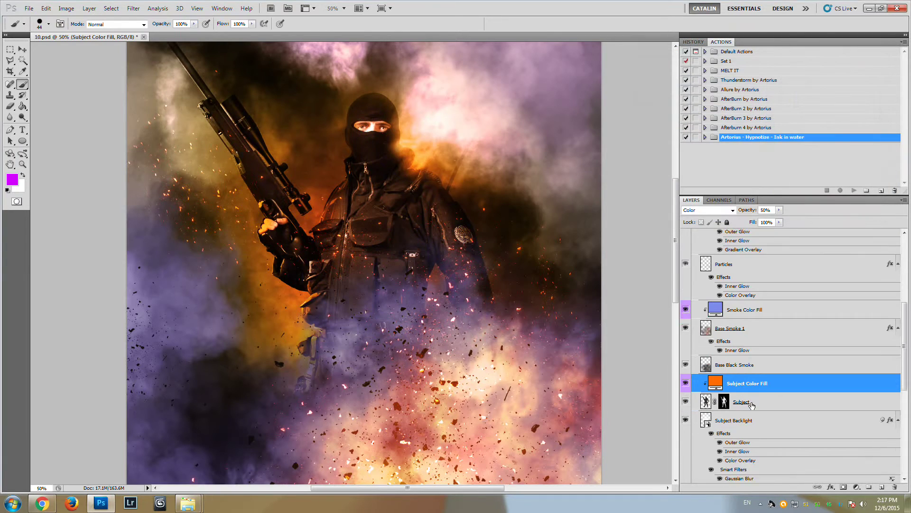
scroll(739, 393, down, 1)
scroll(690, 477, down, 1)
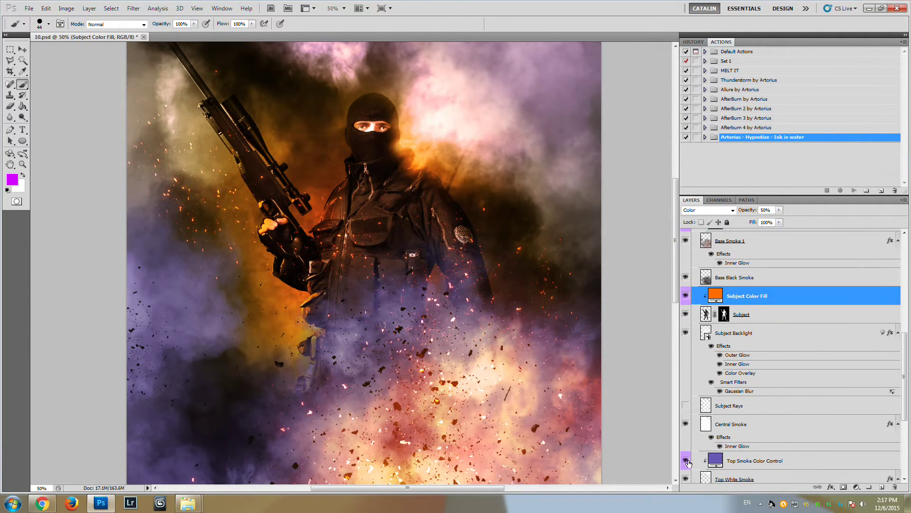
click(685, 460)
click(685, 478)
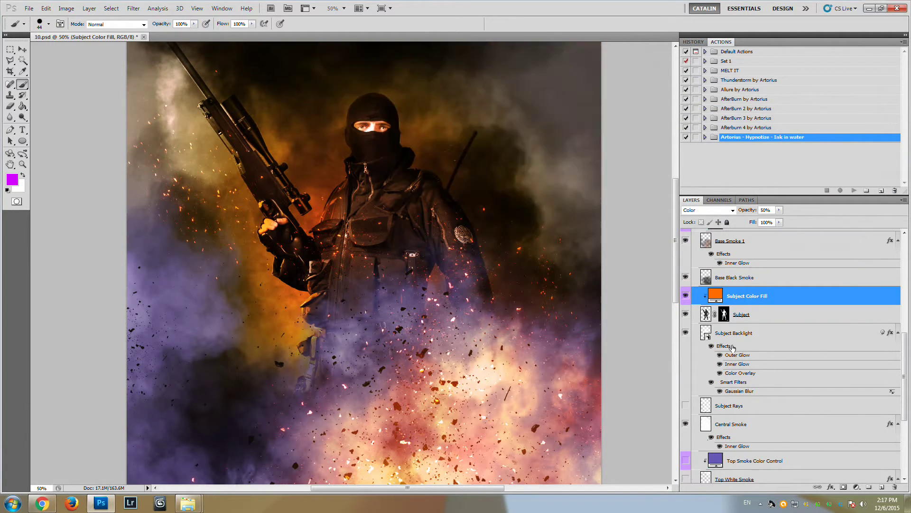
scroll(732, 353, up, 3)
scroll(732, 353, up, 6)
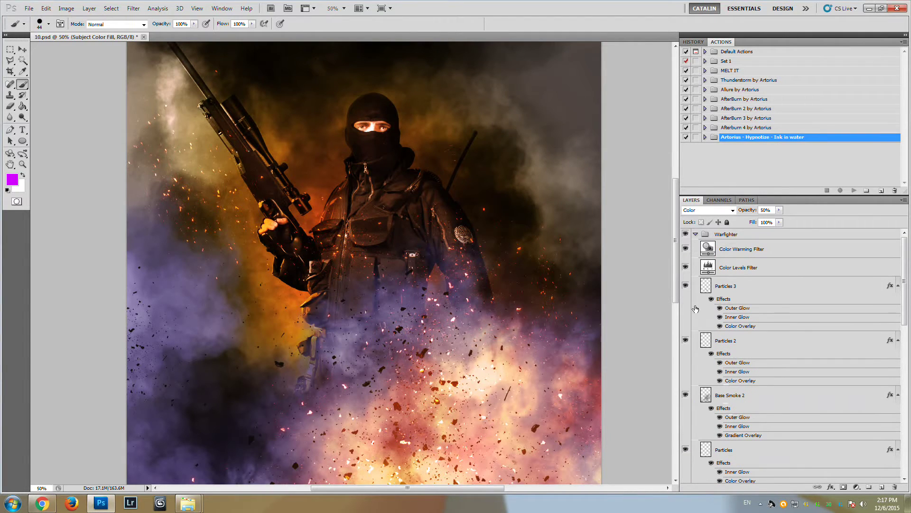
click(696, 235)
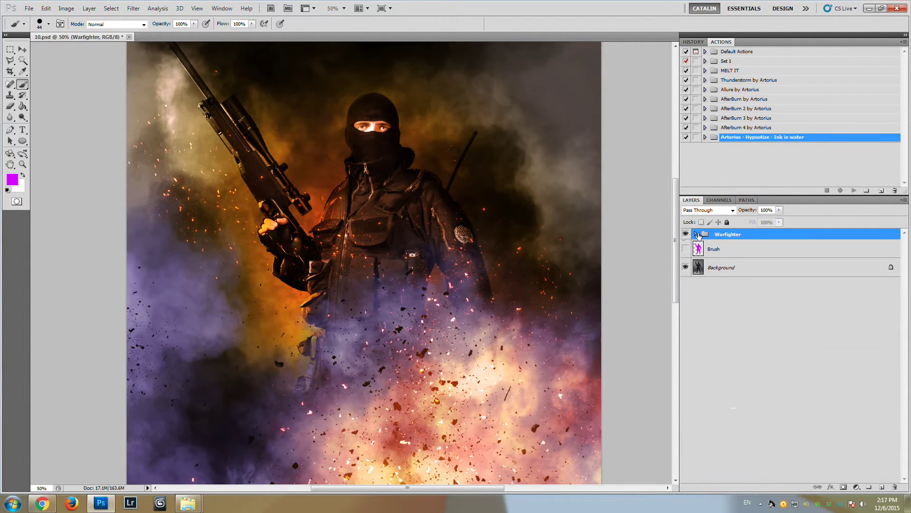
Step: Hide the Warfighter group to show the original soldier photo
scroll(676, 221, up, 3)
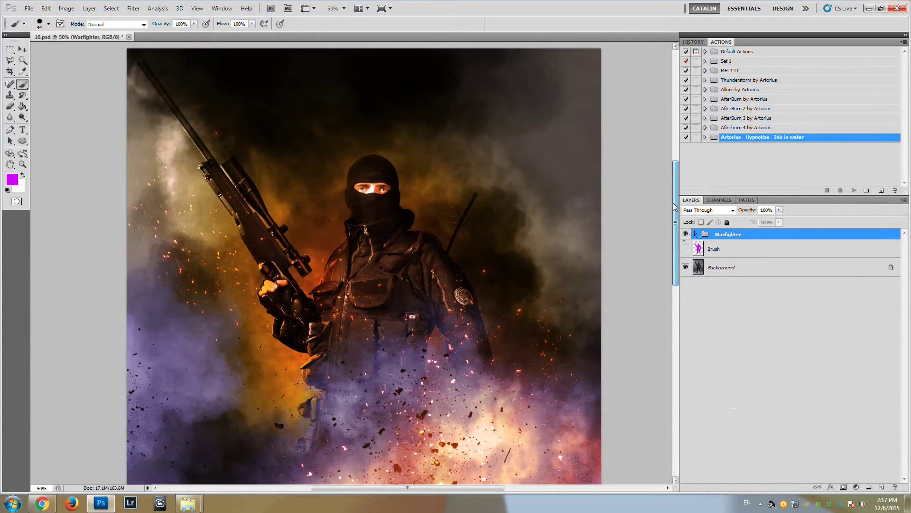
click(686, 234)
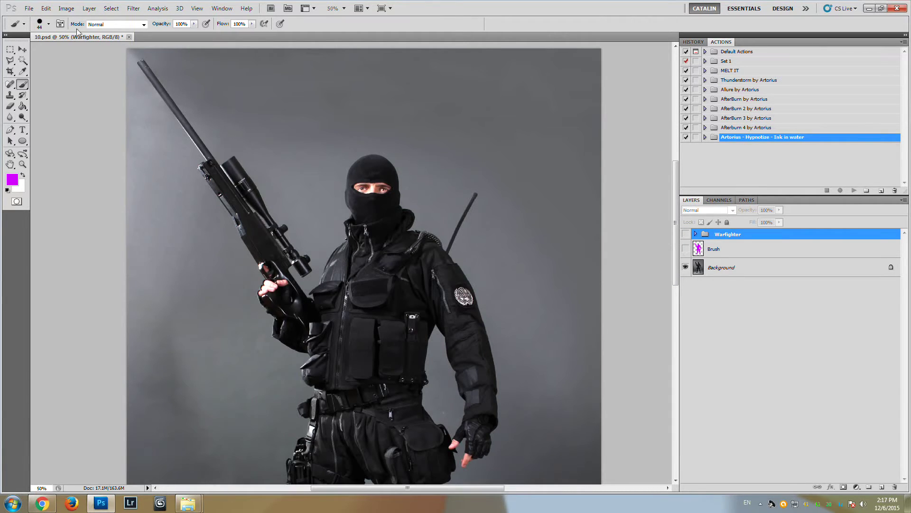
click(49, 24)
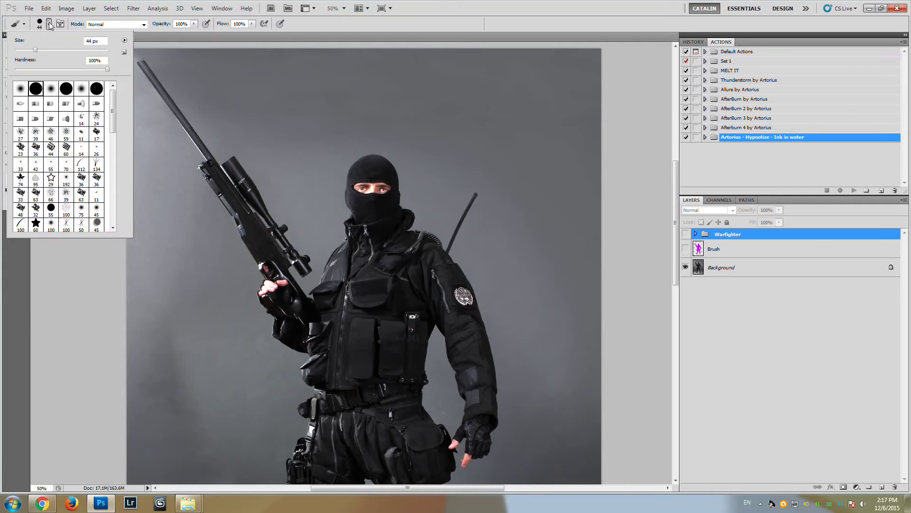
click(49, 24)
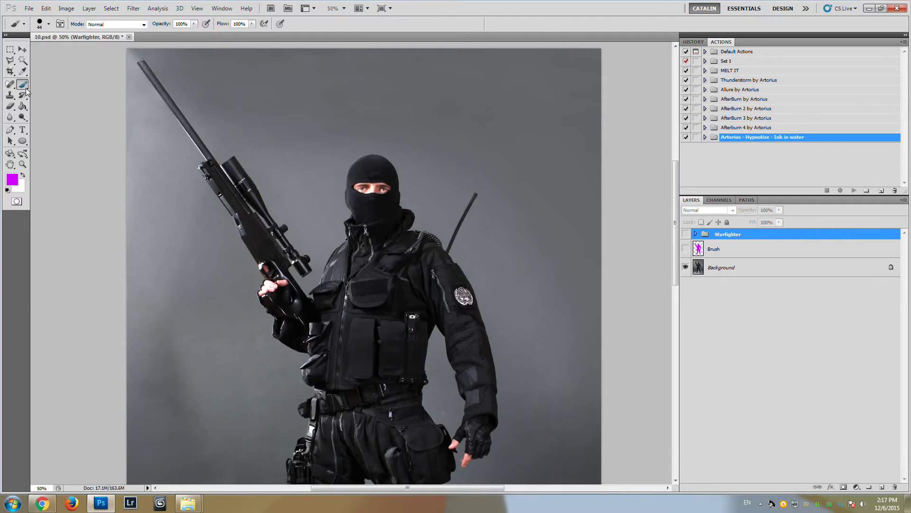
Step: Load Warfighter Brushes.abr from Desktop/final into the brush presets
click(49, 24)
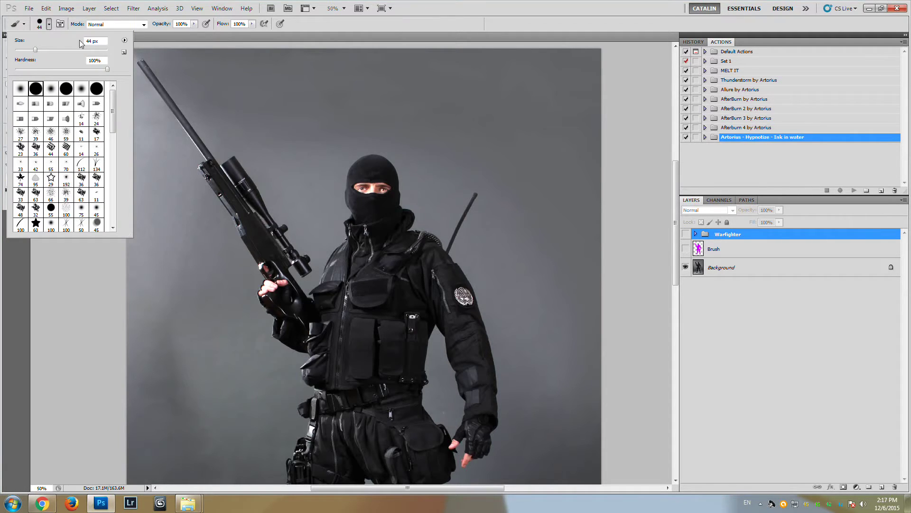
click(125, 40)
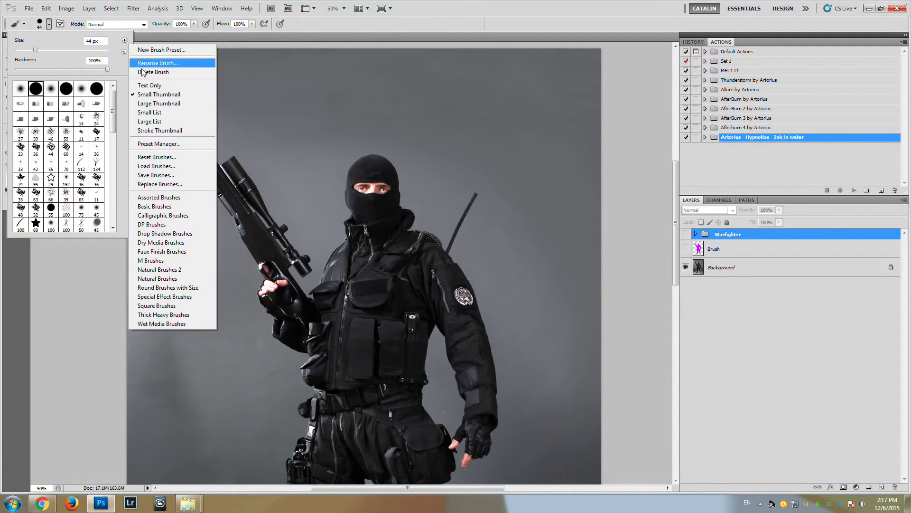
click(169, 166)
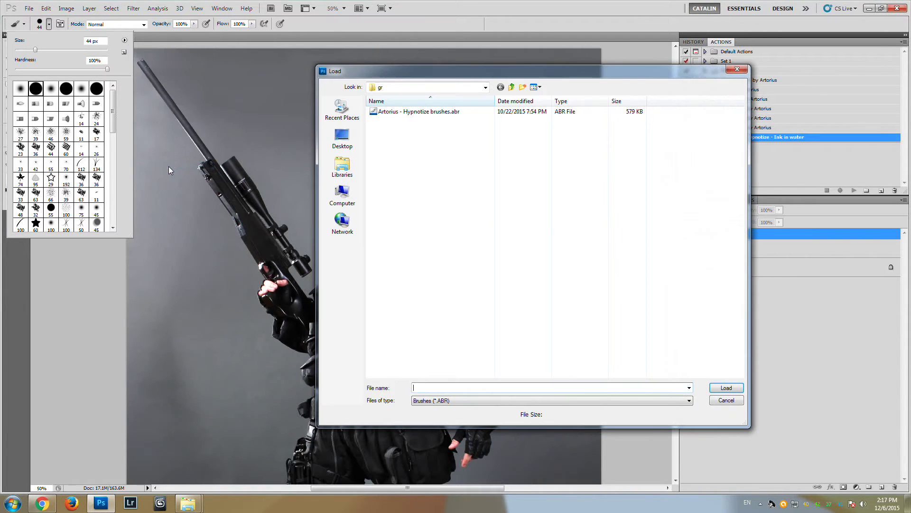
click(486, 88)
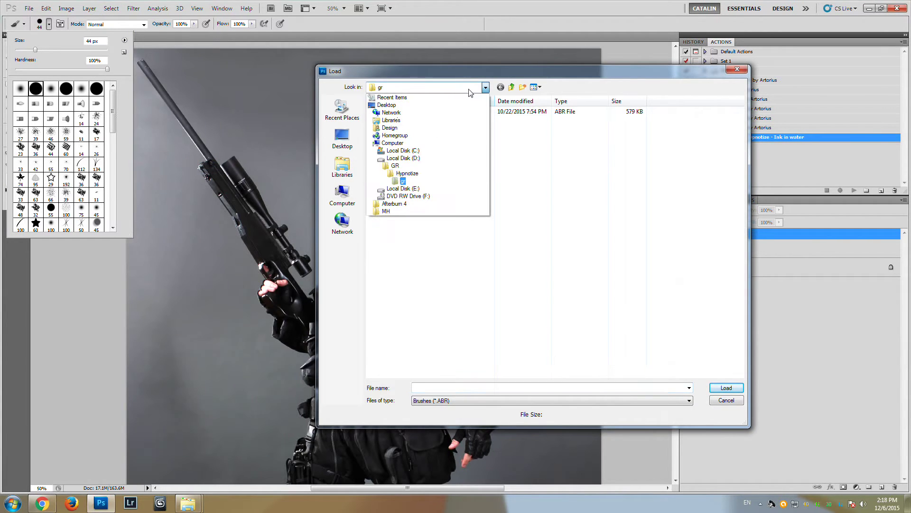
click(390, 105)
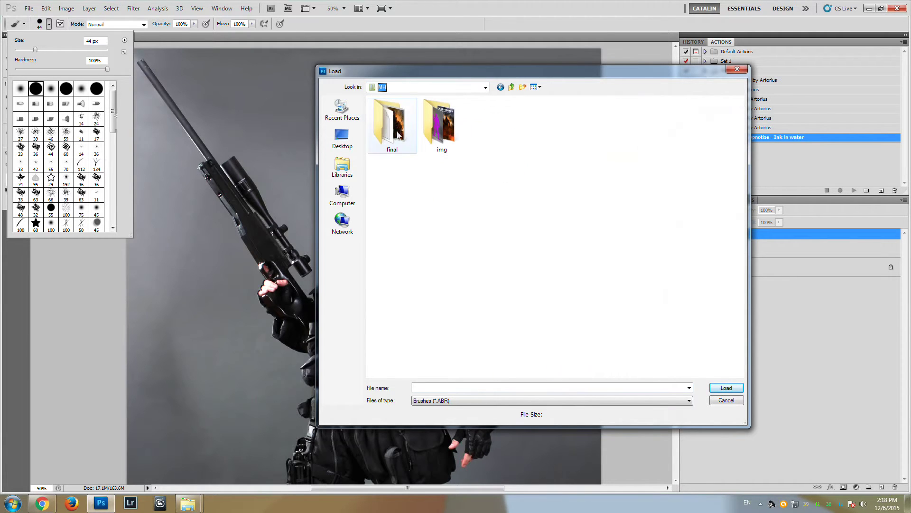
double_click(392, 131)
click(398, 147)
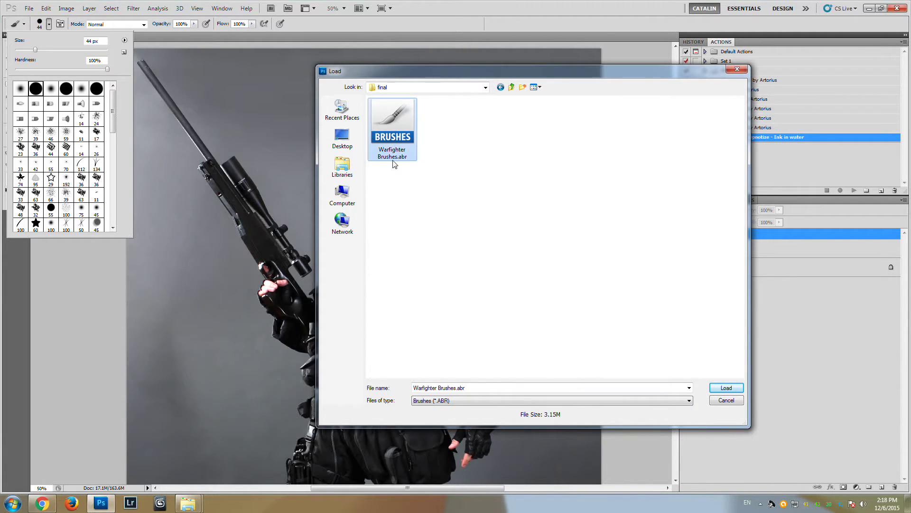
click(725, 388)
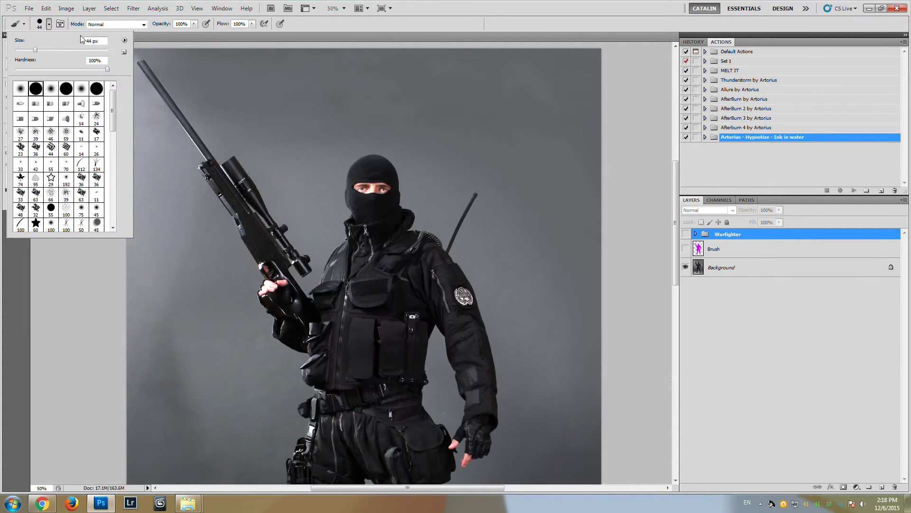
Step: Load the Warfighter PS Action by Artorius.atn set from the final folder into Actions
click(49, 24)
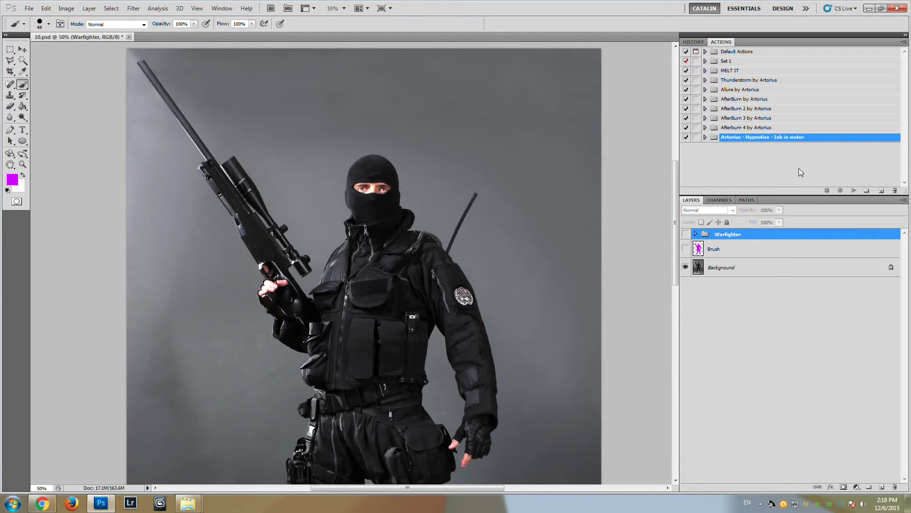
click(903, 42)
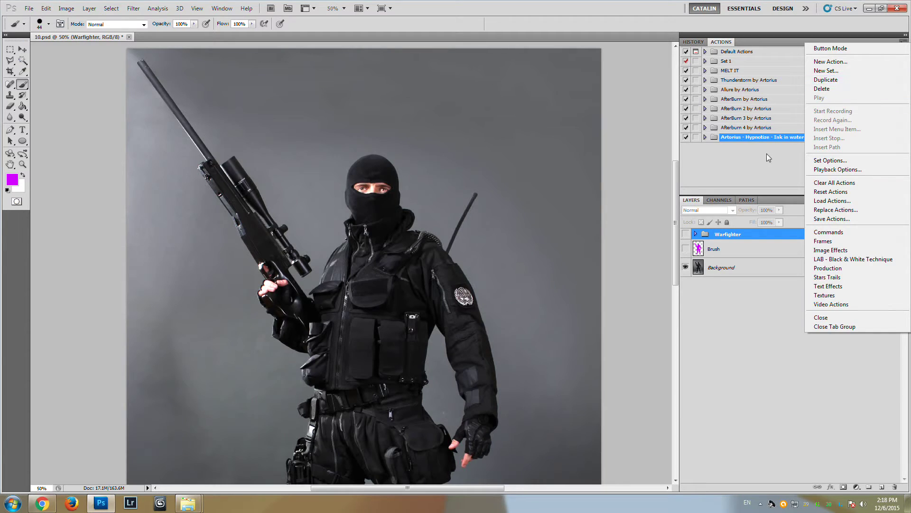
click(903, 41)
click(904, 42)
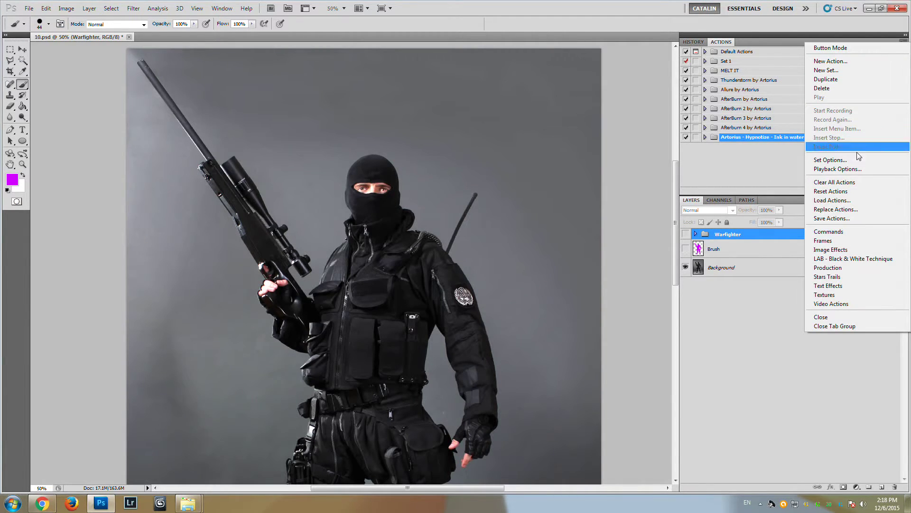
click(831, 201)
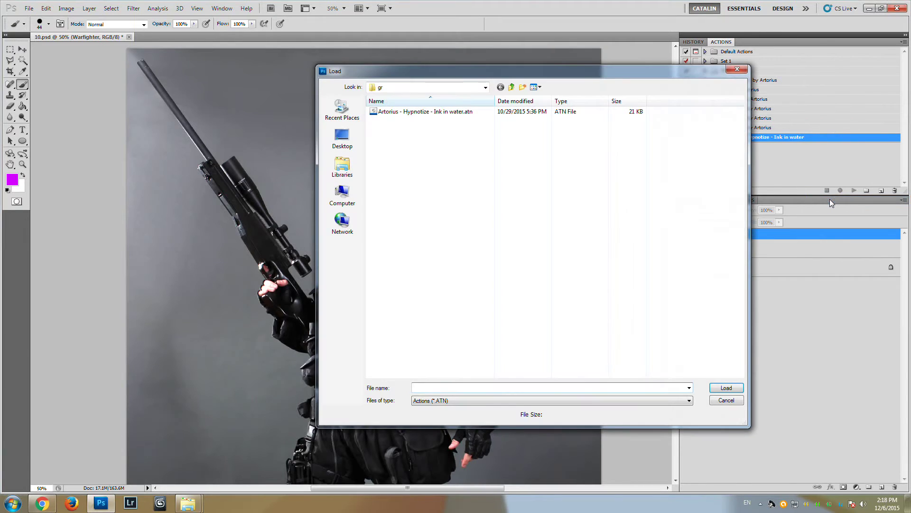
click(413, 88)
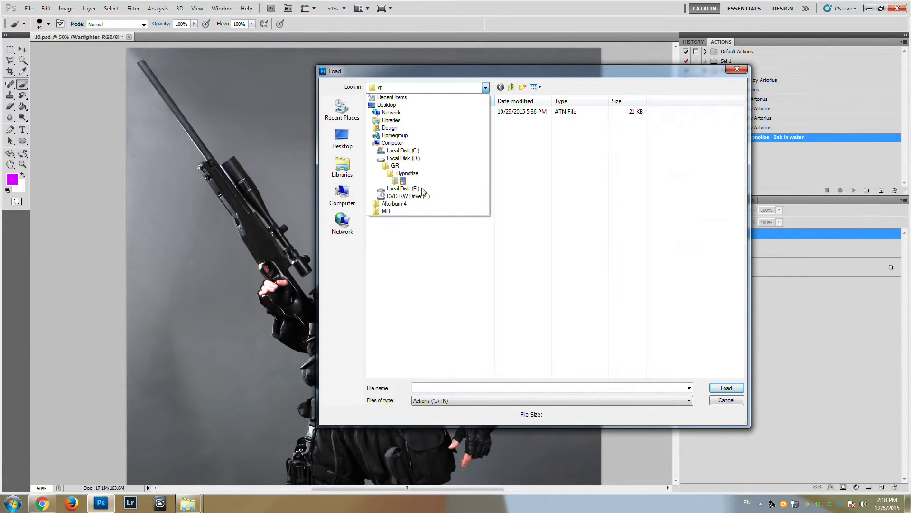
click(386, 204)
double_click(394, 123)
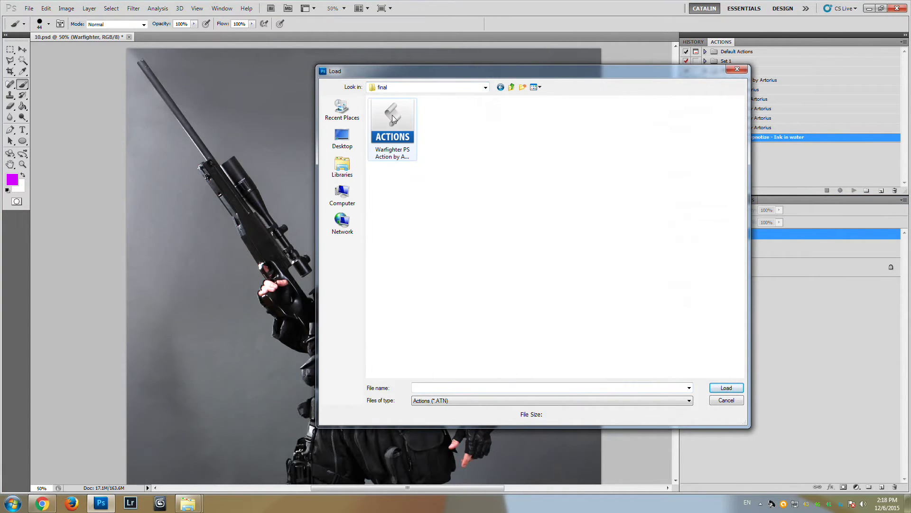
click(392, 115)
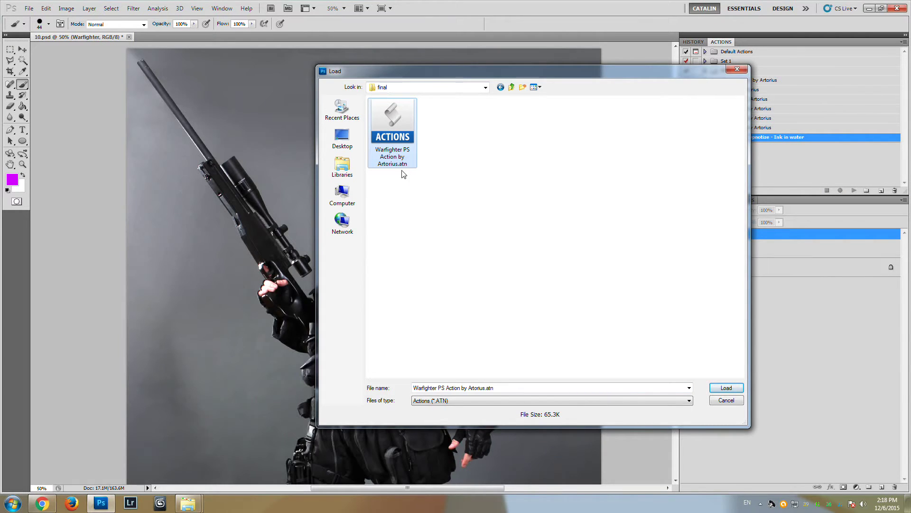
click(732, 388)
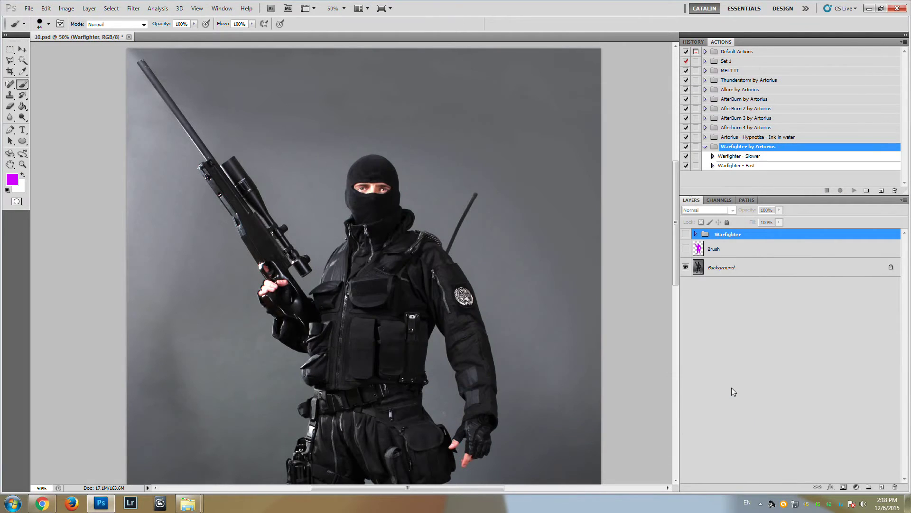
Step: Select the Warfighter - Slower action to run and switch to the Move tool
click(750, 157)
click(752, 166)
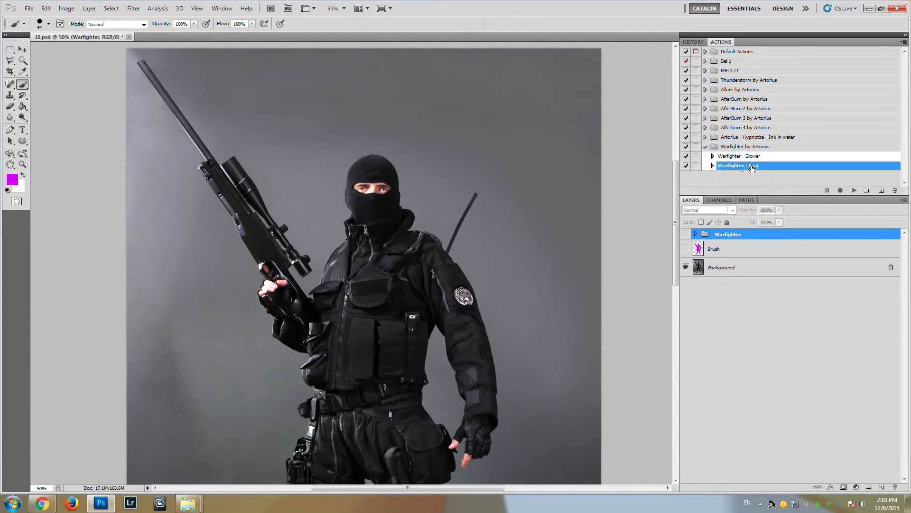
click(750, 174)
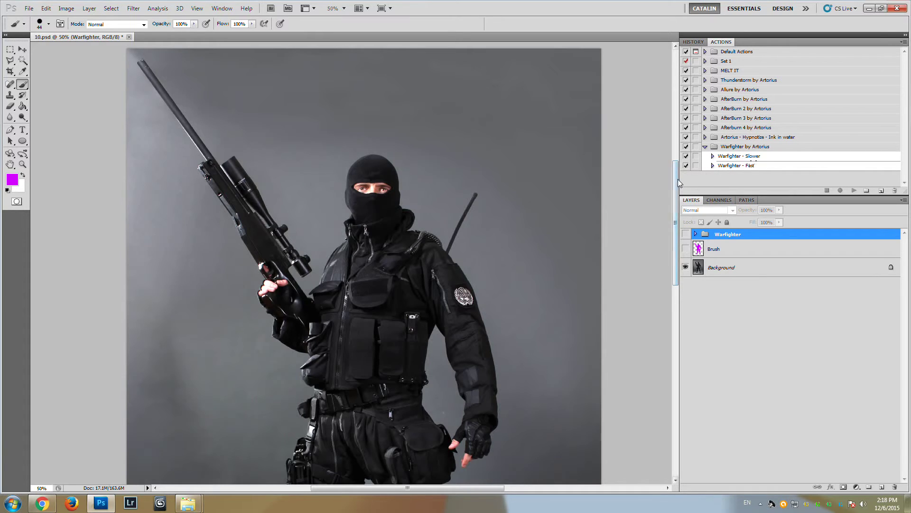
drag(677, 179, 676, 177)
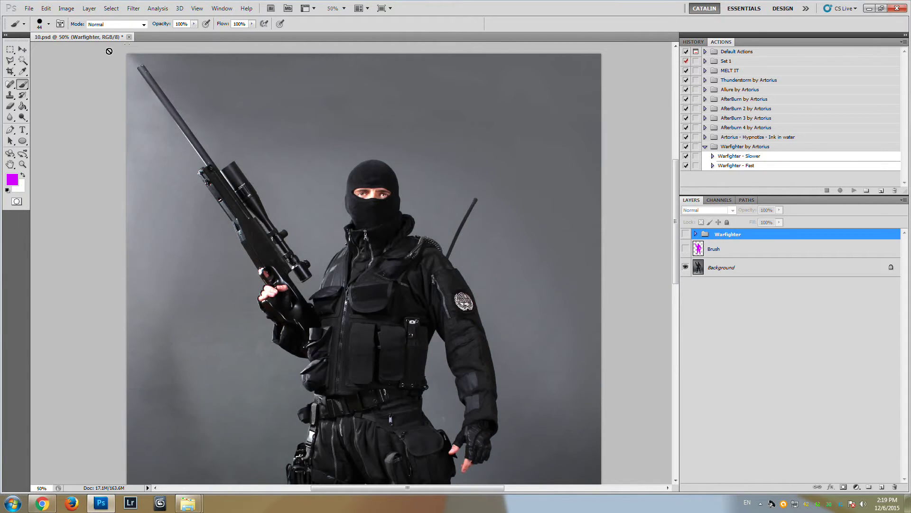
click(762, 159)
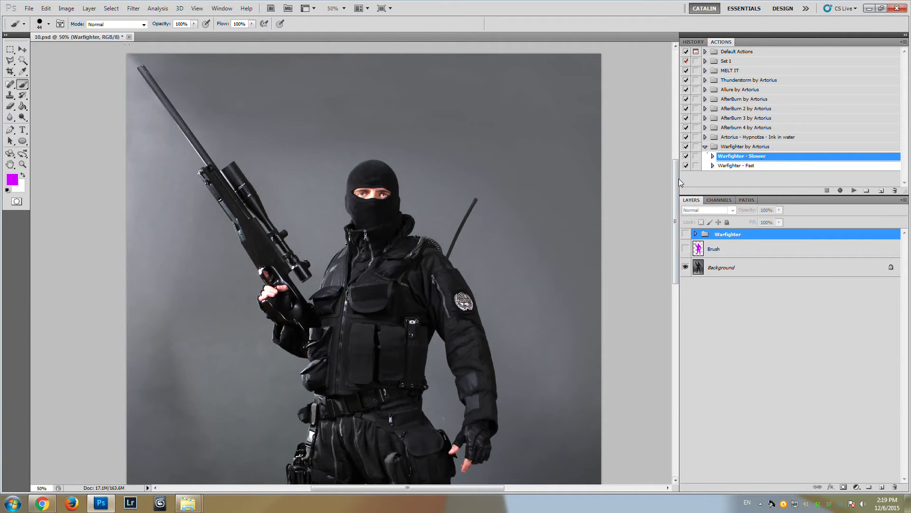
drag(679, 179, 676, 164)
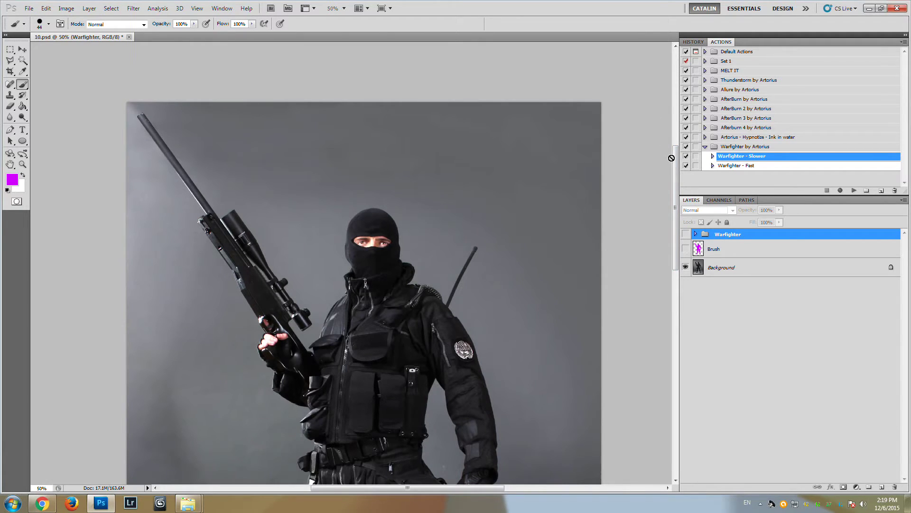
scroll(612, 104, up, 1)
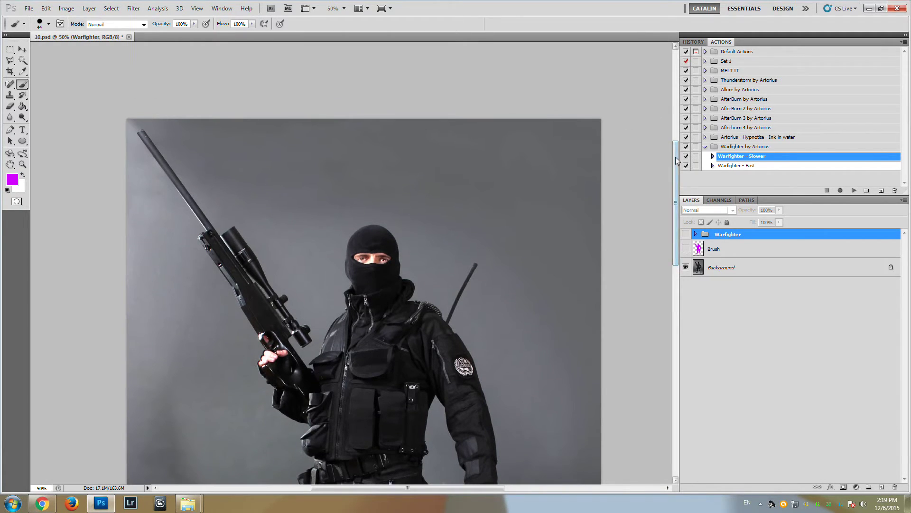
drag(676, 157, 676, 153)
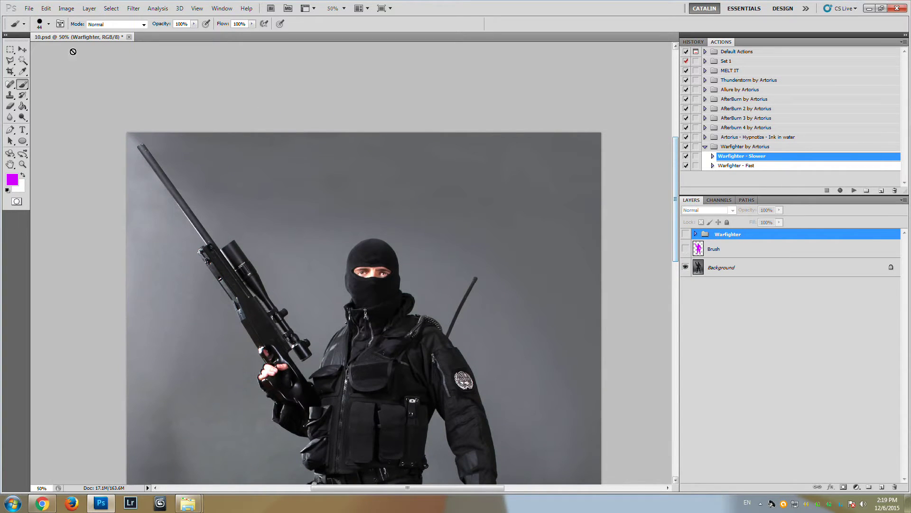
click(23, 49)
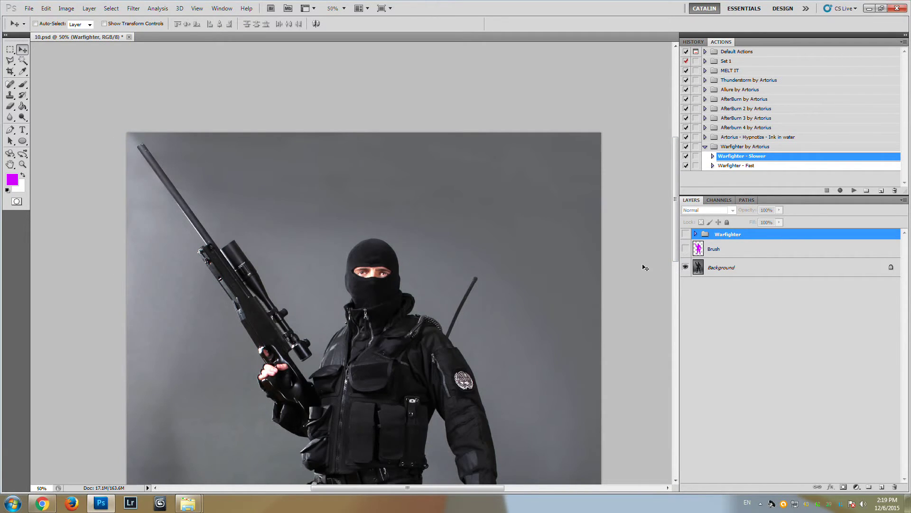
Step: Show and select the magenta Brush layer, toggling it to compare against the Background photo
click(686, 250)
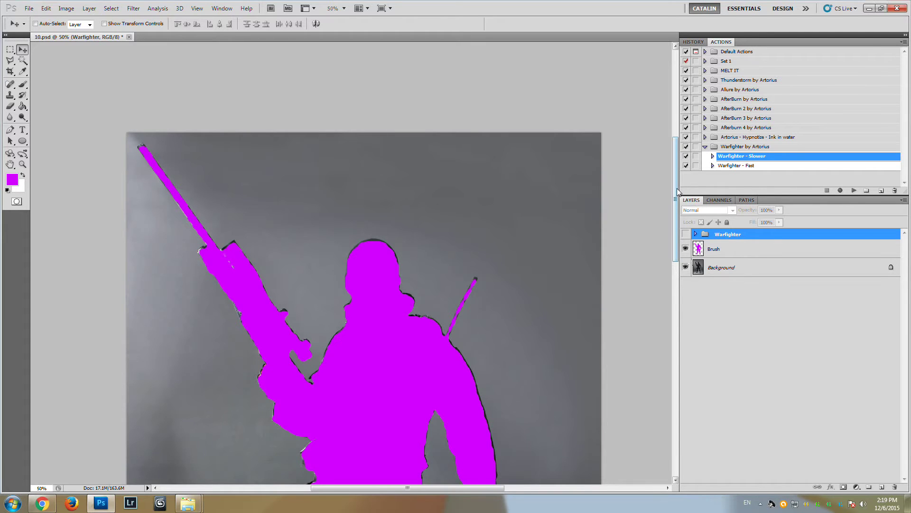
mouse_move(676, 195)
mouse_down()
mouse_move(678, 298)
mouse_move(664, 215)
mouse_up()
click(715, 251)
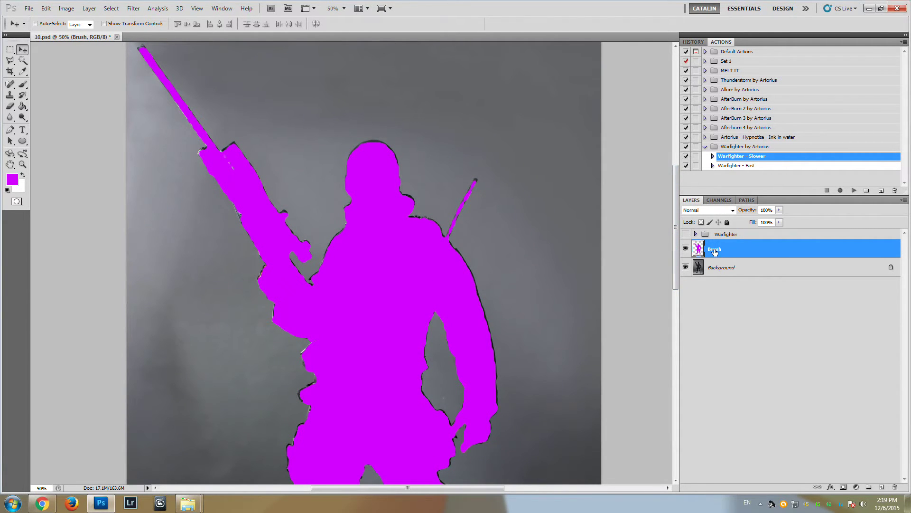
click(685, 249)
click(686, 249)
click(725, 274)
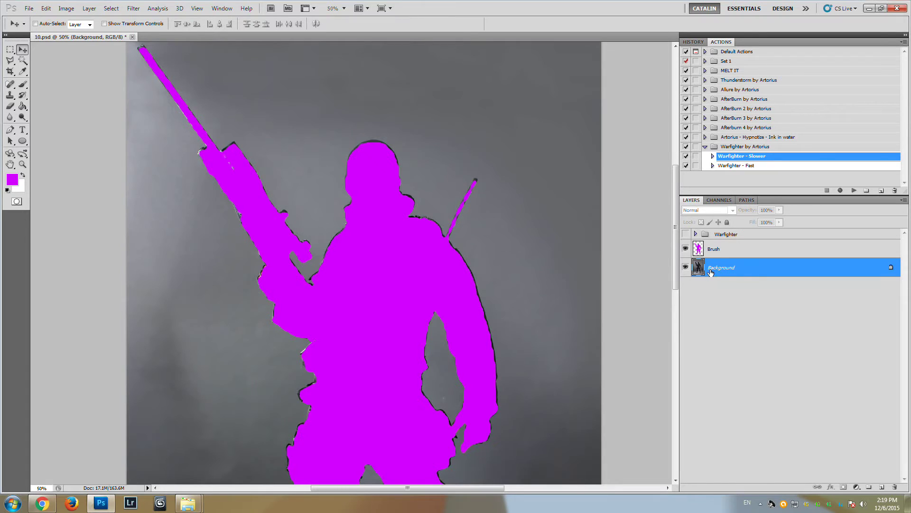
click(715, 254)
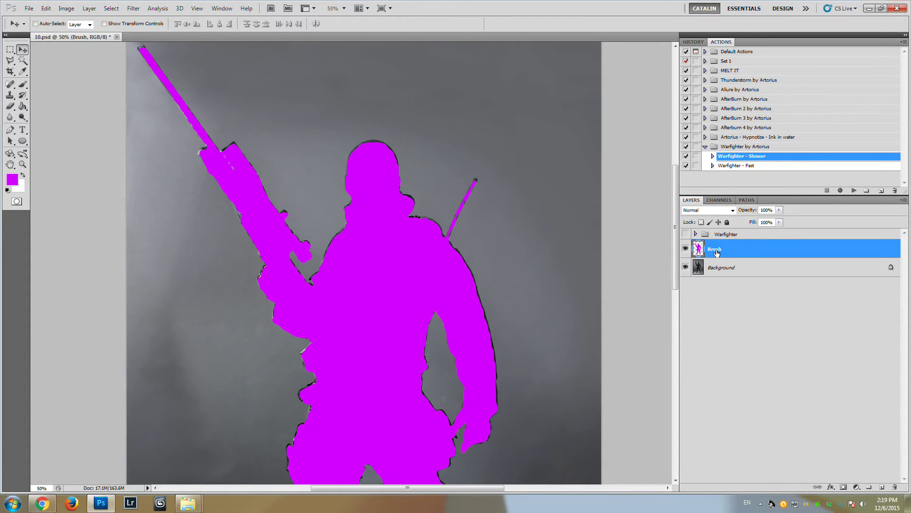
click(686, 250)
click(686, 250)
Step: Play the Warfighter - Slower action to build the fiery orange smoke-and-embers composite
click(855, 192)
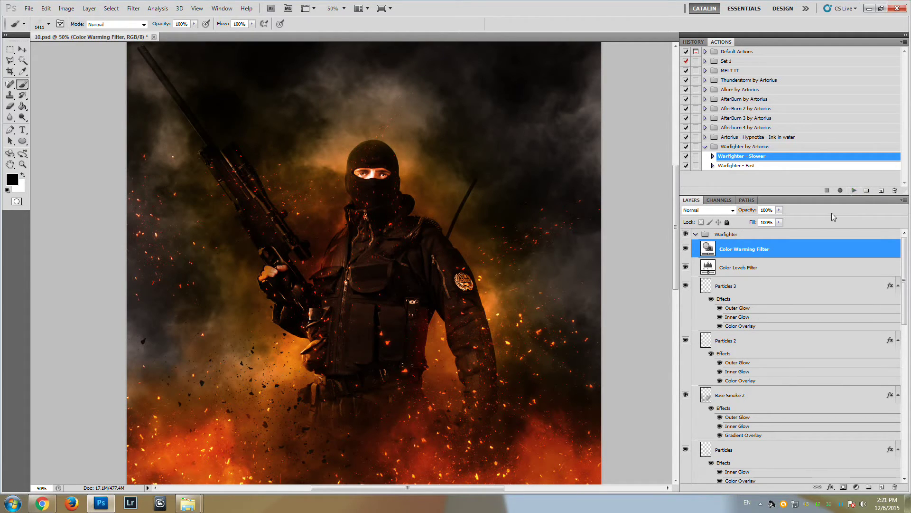
Step: Select the top Warfighter layer group and collapse its layer list
click(727, 237)
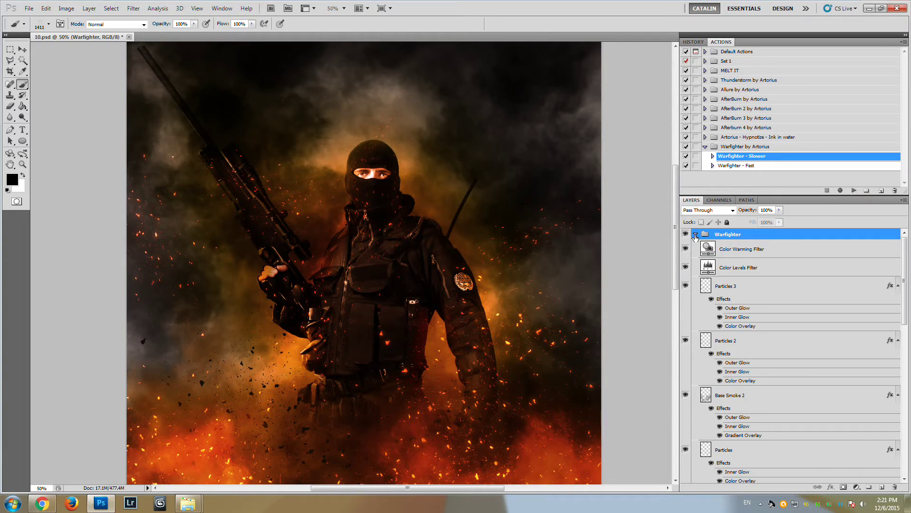
click(696, 234)
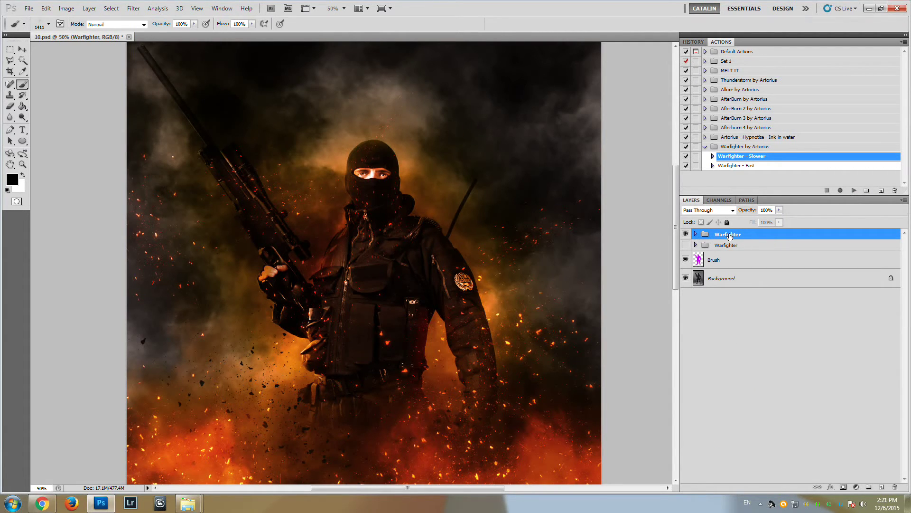
click(695, 234)
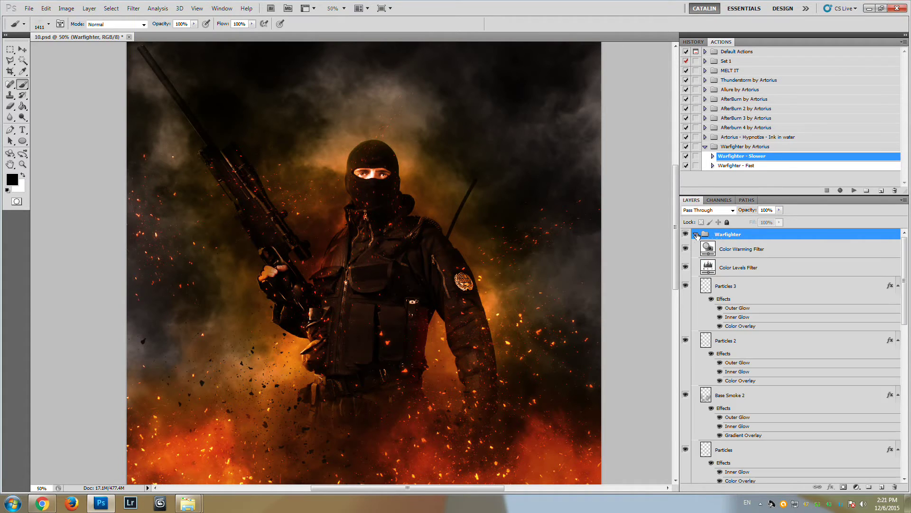
click(696, 234)
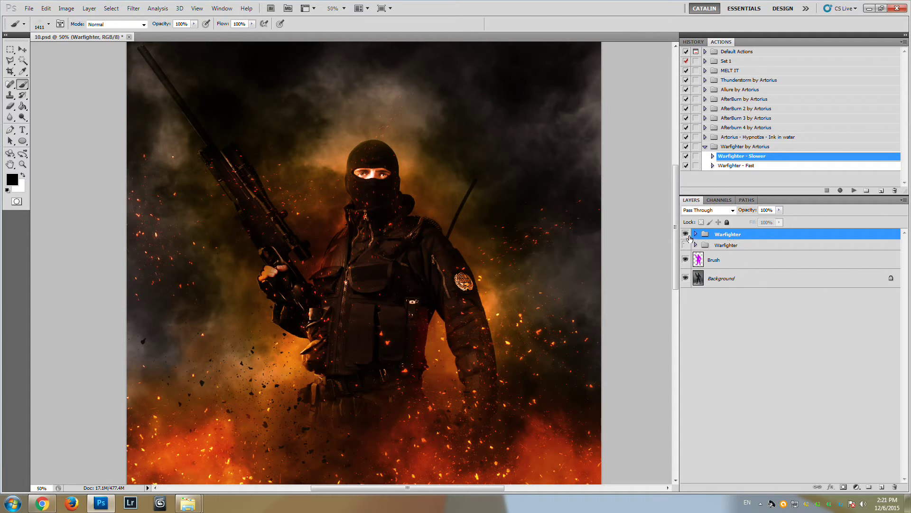
Step: Toggle both Warfighter groups and the Brush layer to compare with the original, re-expanding the top group
click(686, 234)
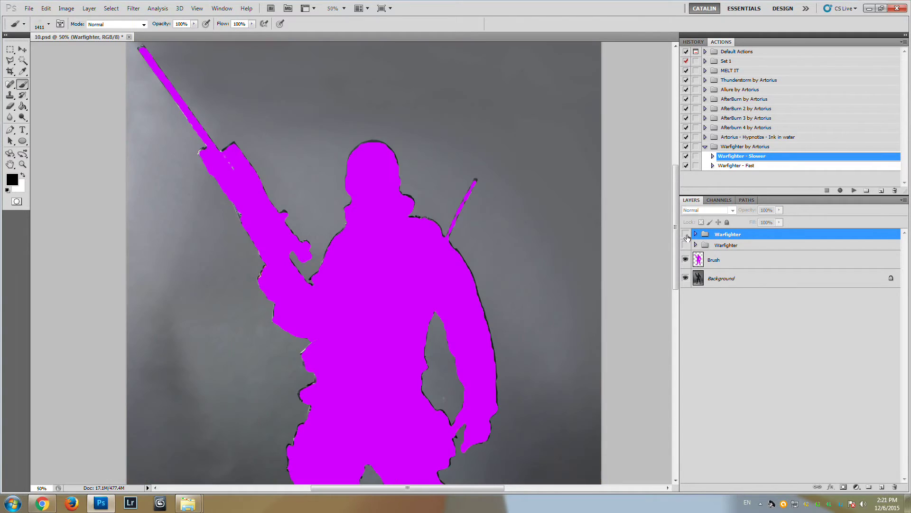
click(684, 260)
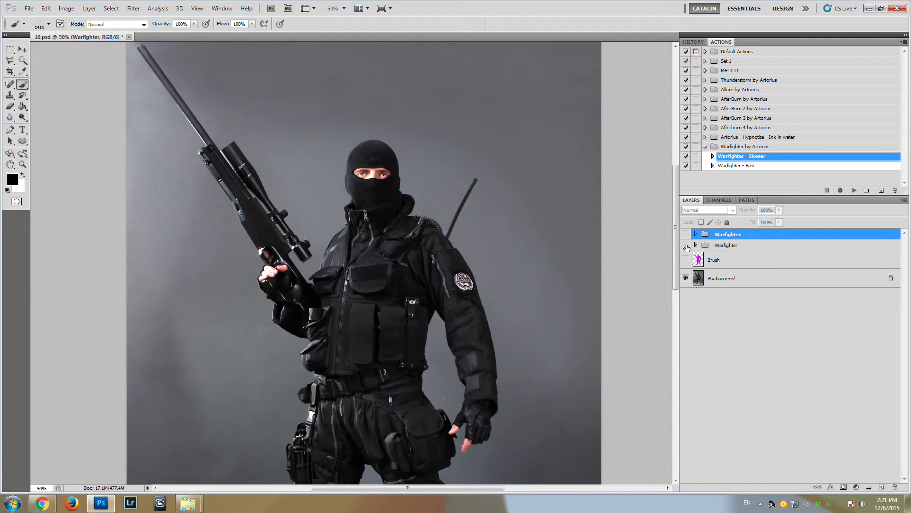
click(685, 245)
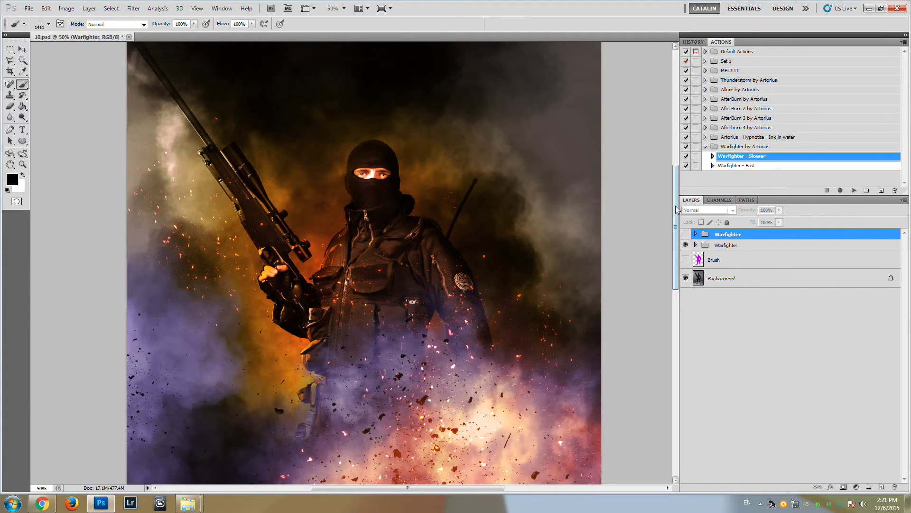
click(686, 235)
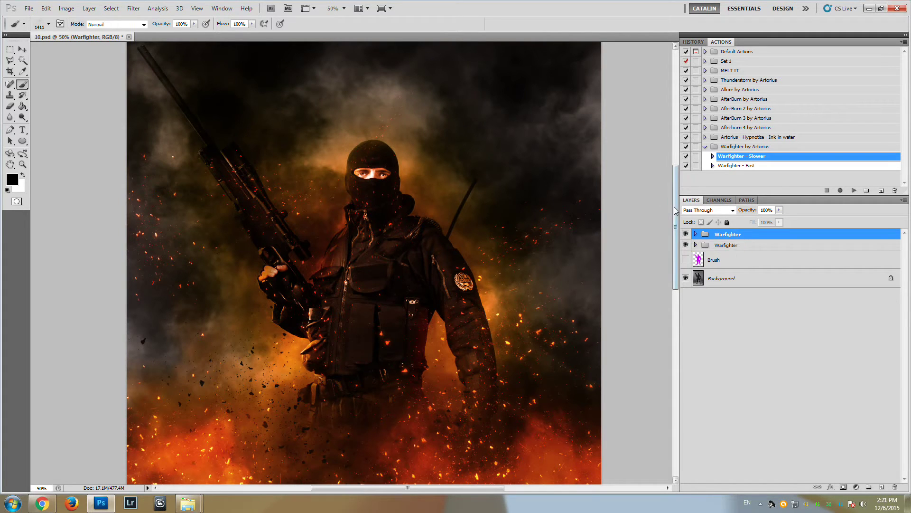
mouse_move(675, 209)
mouse_down()
mouse_move(665, 297)
mouse_move(656, 213)
mouse_move(659, 224)
mouse_move(676, 219)
mouse_move(677, 199)
mouse_up()
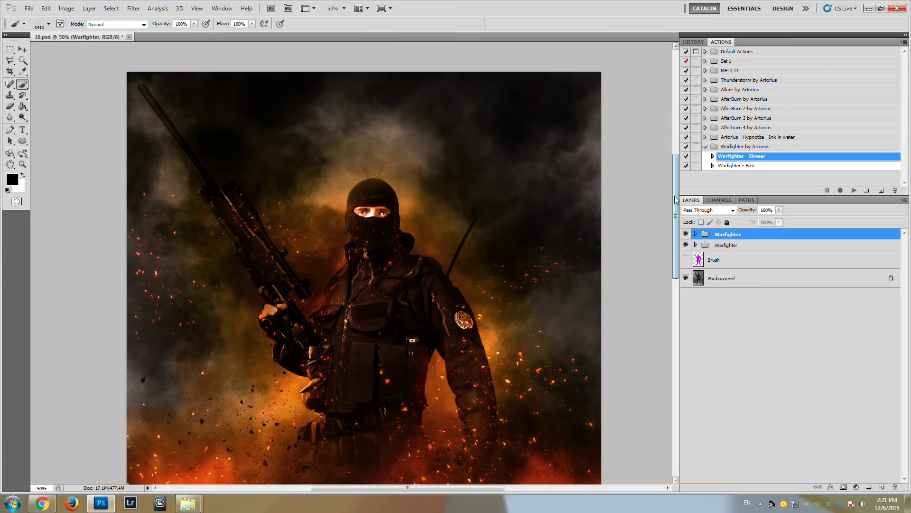
click(695, 235)
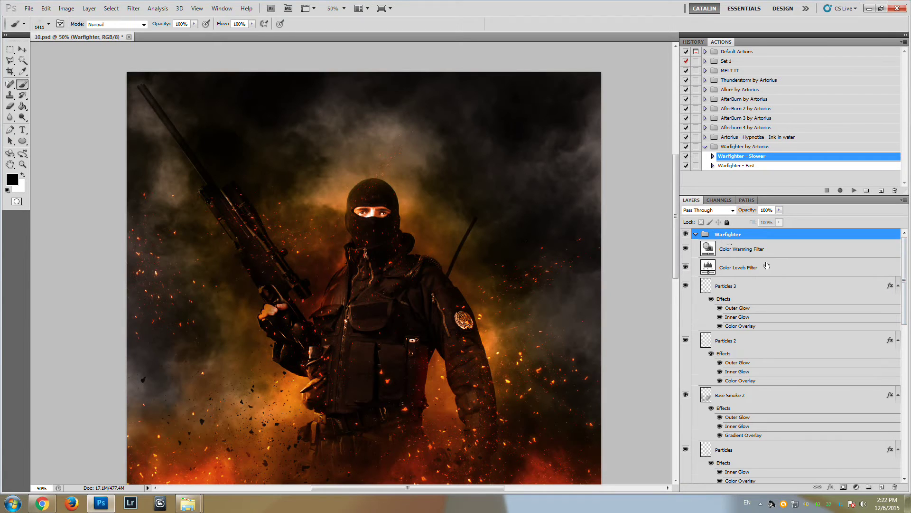
Step: Select Base Smoke 1 and toggle its visibility to compare the smoke
scroll(760, 266, down, 5)
scroll(761, 268, down, 3)
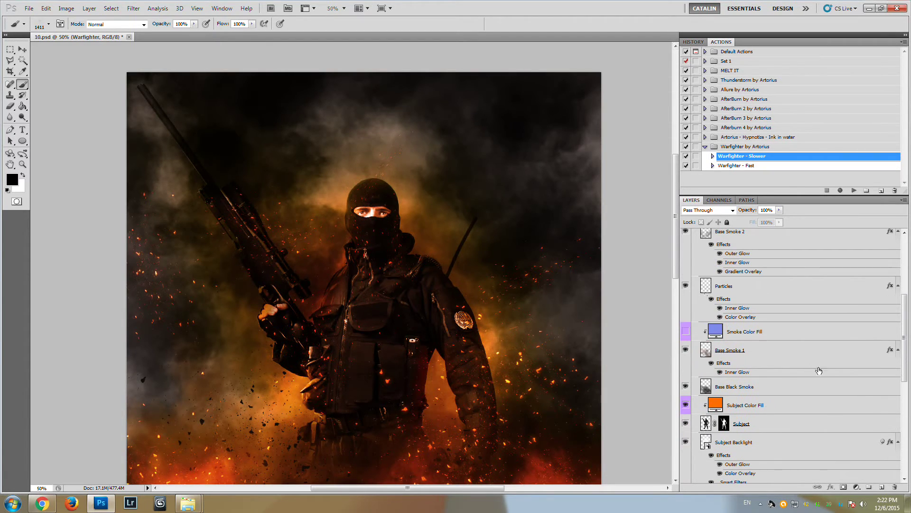
drag(674, 259, 677, 295)
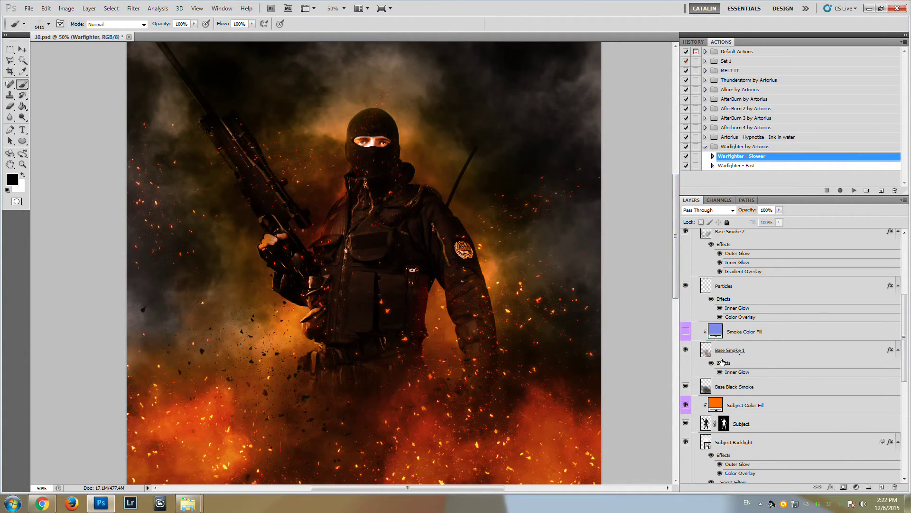
drag(676, 276, 678, 287)
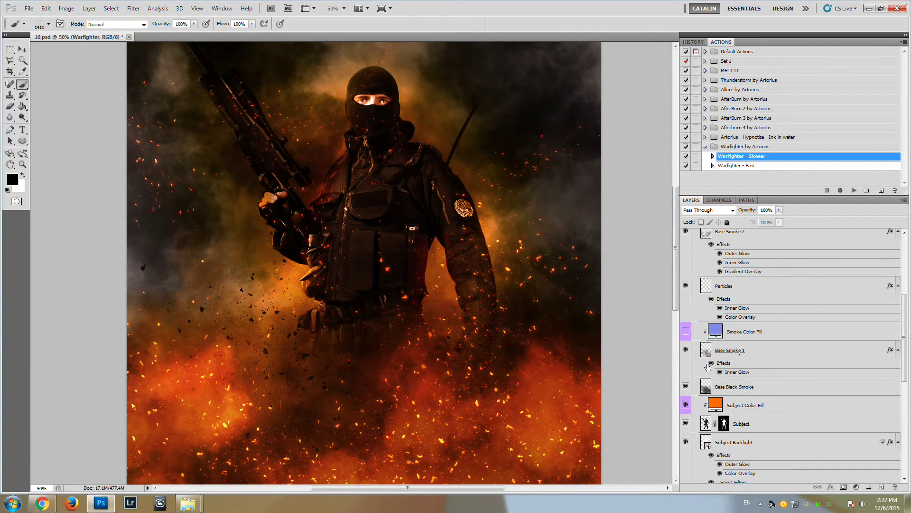
click(776, 354)
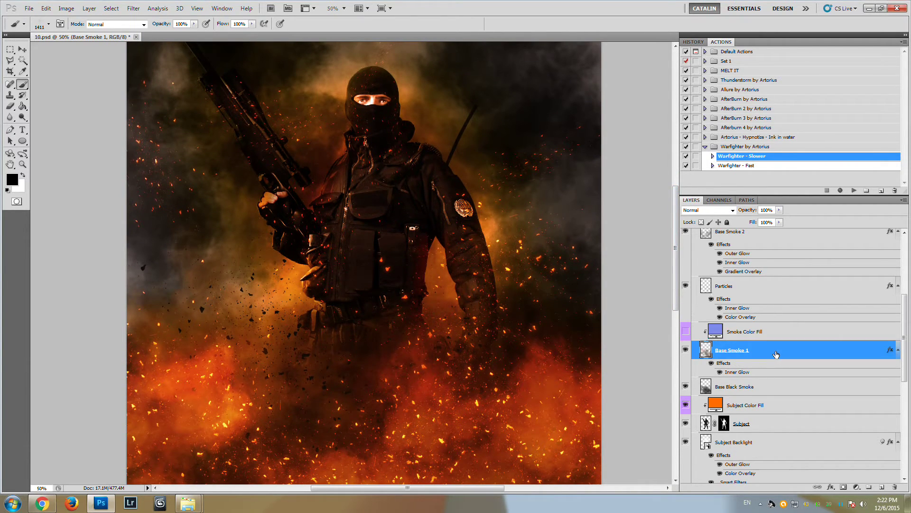
drag(677, 292, 677, 330)
click(686, 351)
click(686, 352)
click(686, 352)
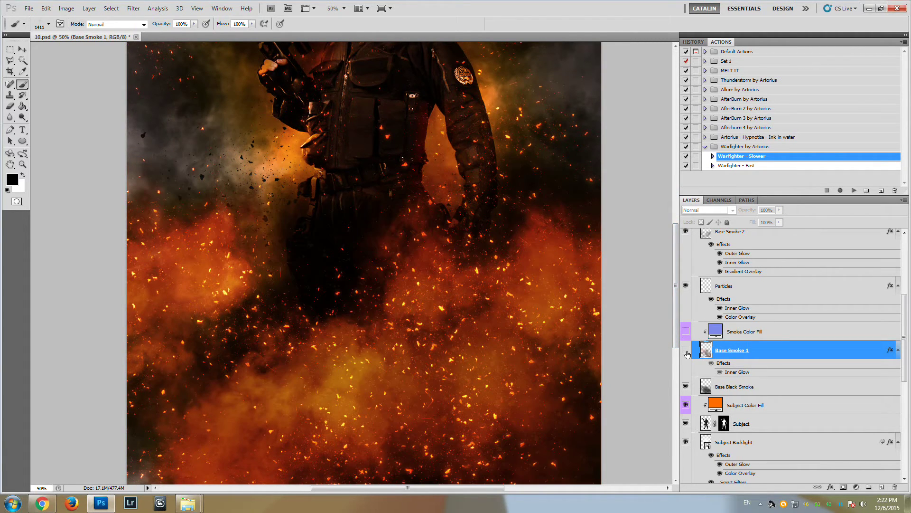
click(686, 352)
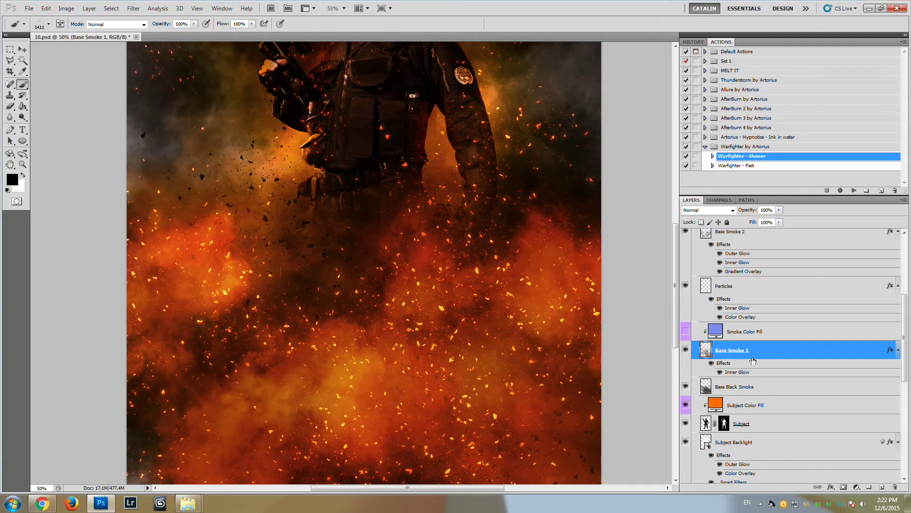
Step: Shift the Base Smoke 1 smoke leftward around the soldier with the Move tool
click(24, 50)
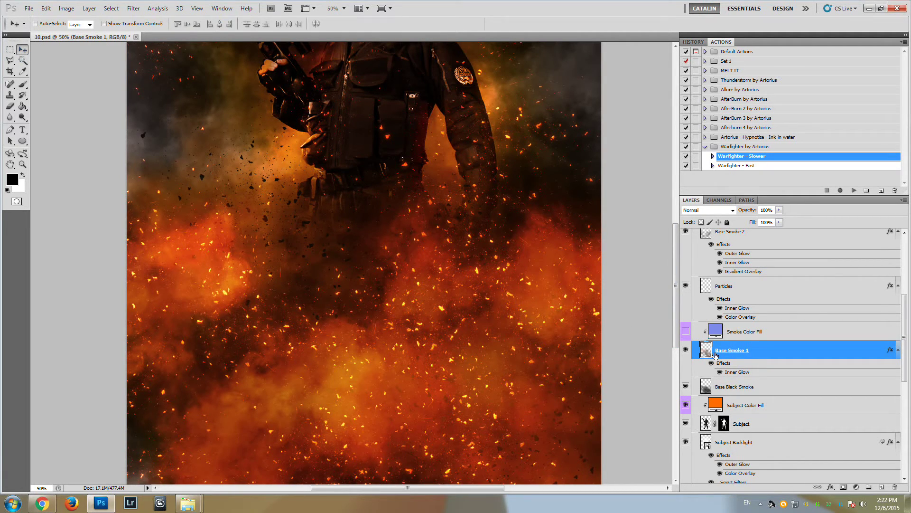
drag(313, 260, 366, 248)
drag(329, 274, 187, 272)
Step: Toggle Base Smoke 2 off and on, then select it for editing
scroll(744, 318, up, 2)
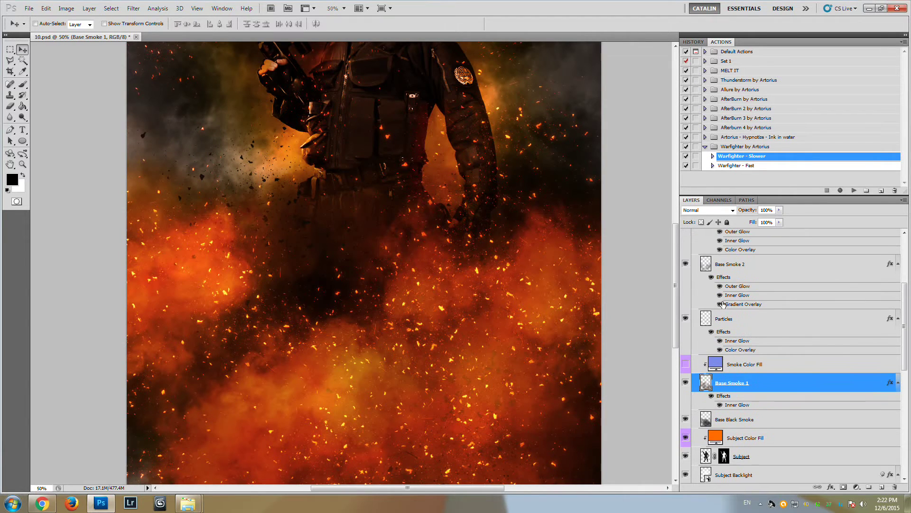
click(686, 265)
click(686, 265)
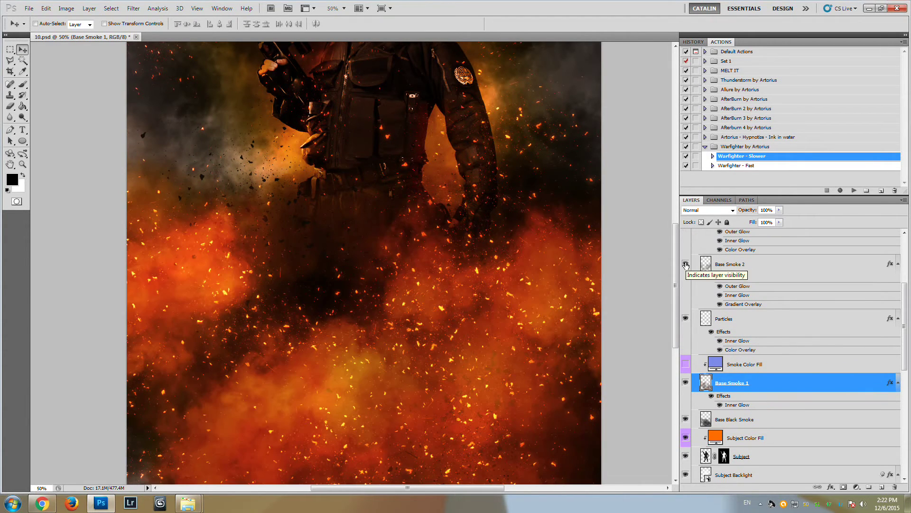
click(756, 266)
Step: Drag the Base Smoke 2 clouds left around the soldier's lower body and review the composite
drag(463, 335, 383, 264)
scroll(383, 263, up, 1)
scroll(383, 264, up, 3)
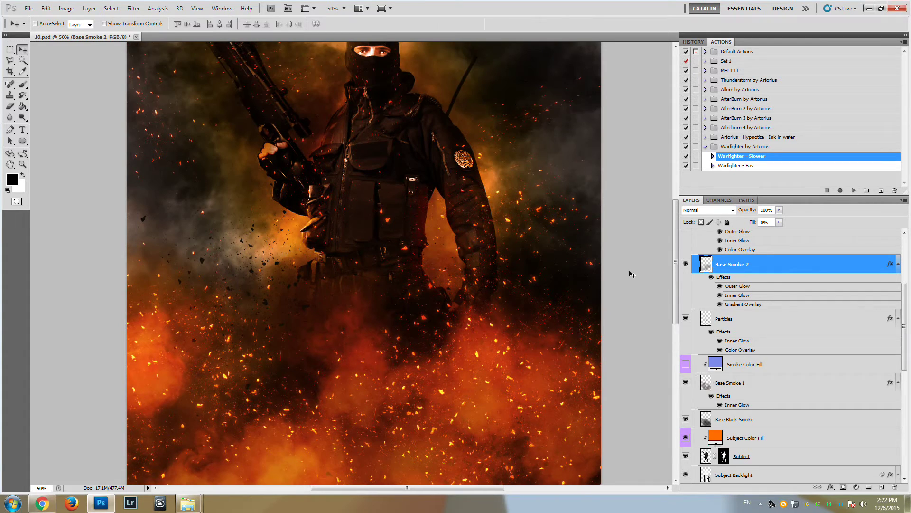
scroll(564, 251, up, 3)
scroll(767, 323, up, 3)
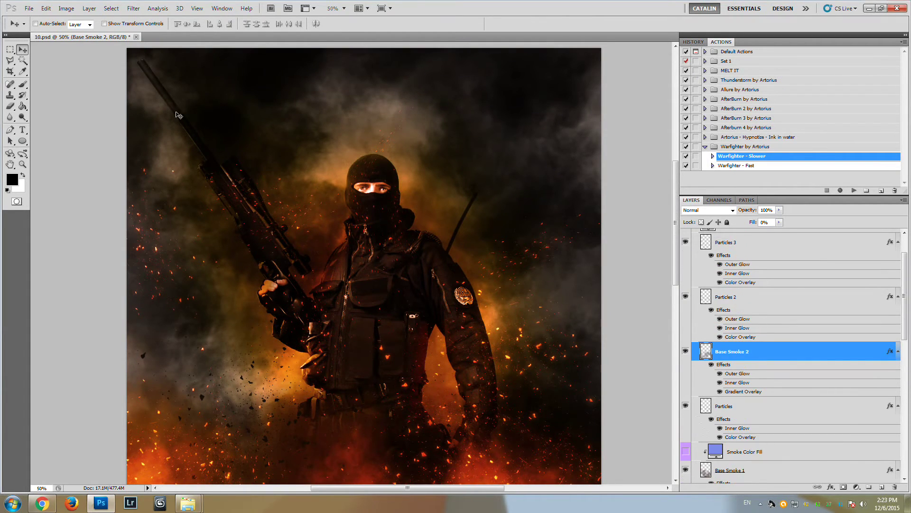
scroll(805, 314, up, 1)
scroll(805, 313, down, 2)
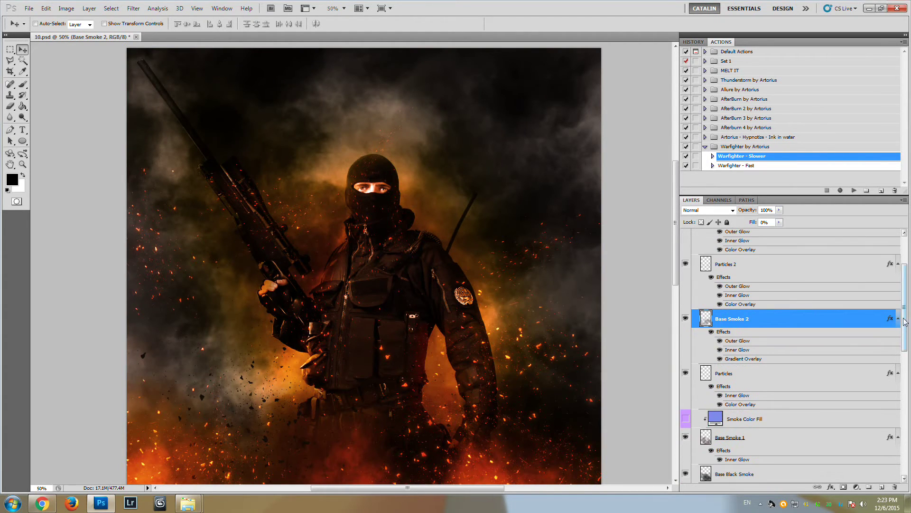
drag(906, 314, 909, 391)
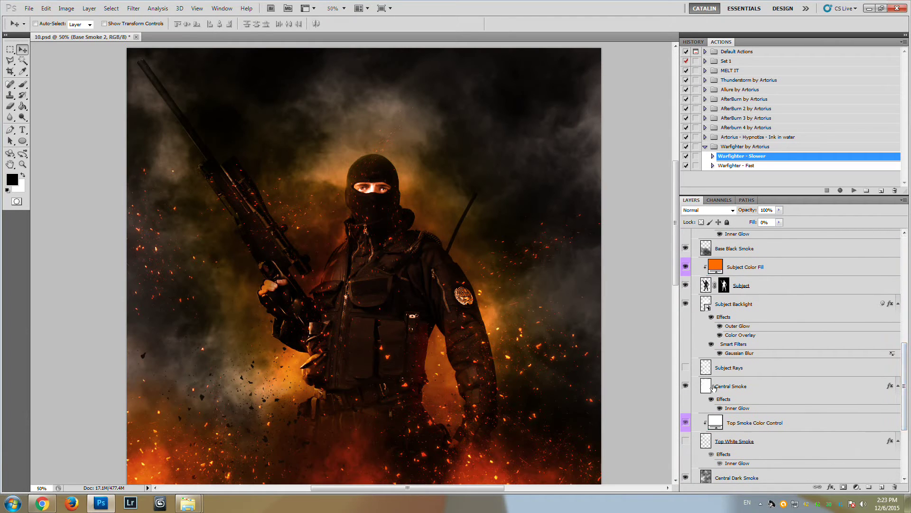
Step: Select Central Dark Smoke, compare it on and off, and drag it up-right to brighten behind the rifle
scroll(740, 470, down, 1)
click(732, 459)
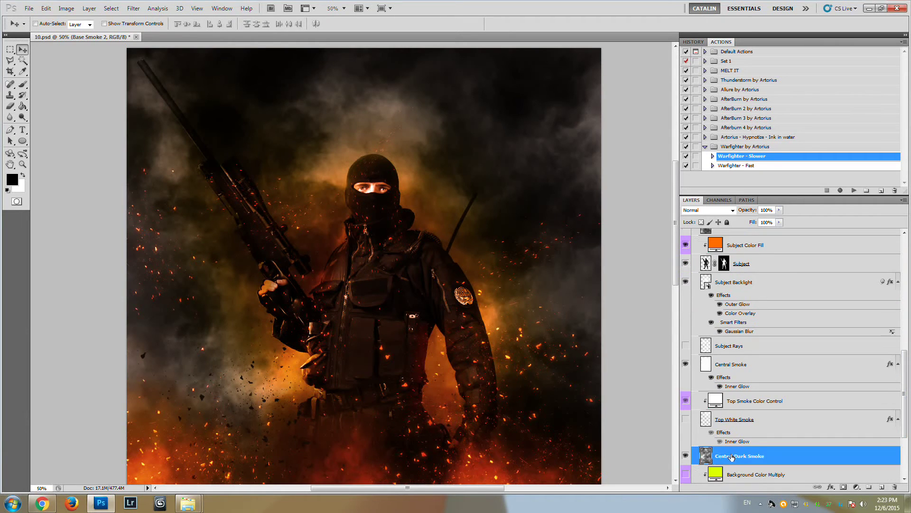
click(685, 456)
click(685, 457)
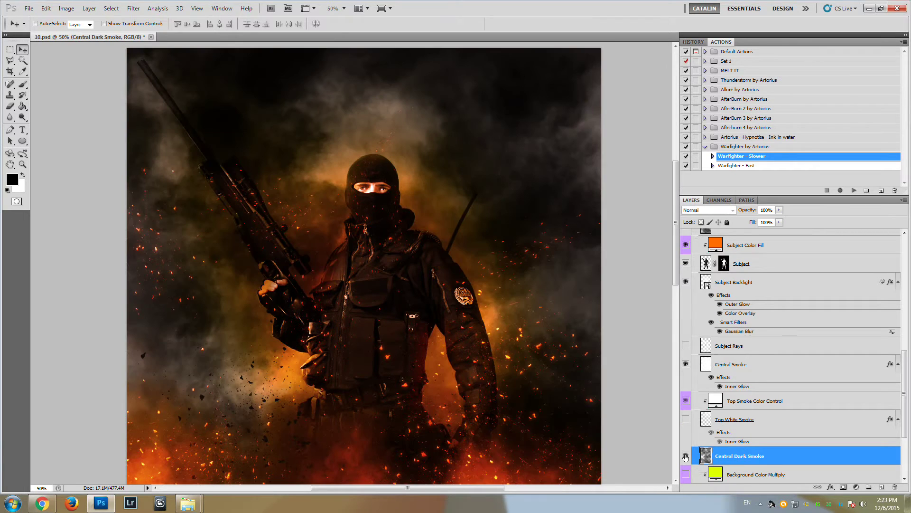
click(10, 49)
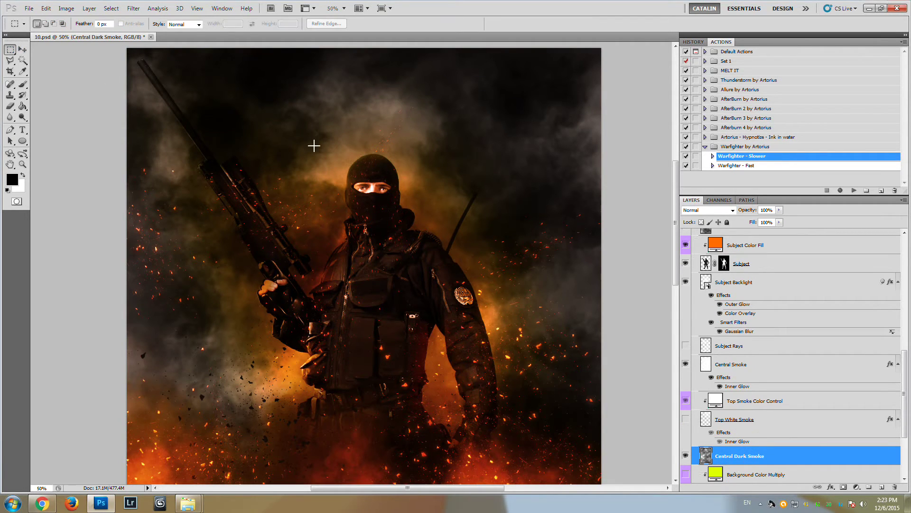
click(23, 49)
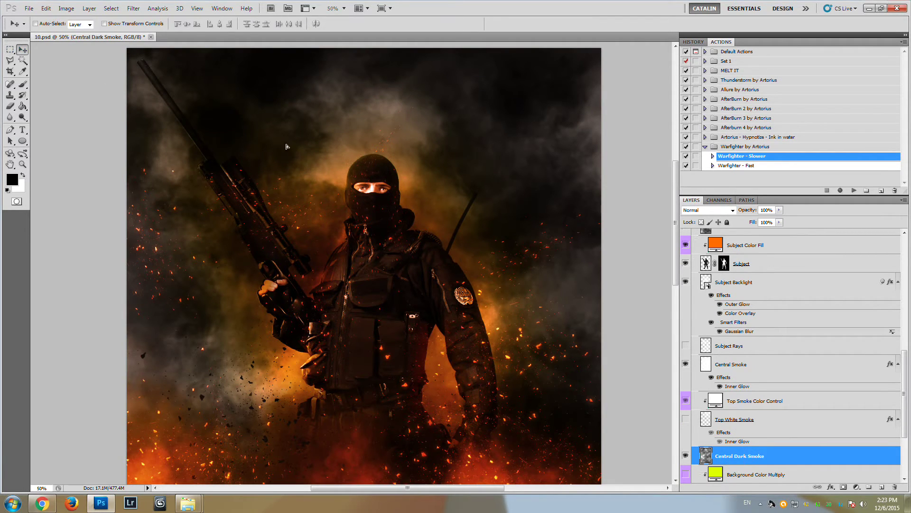
drag(323, 186, 413, 108)
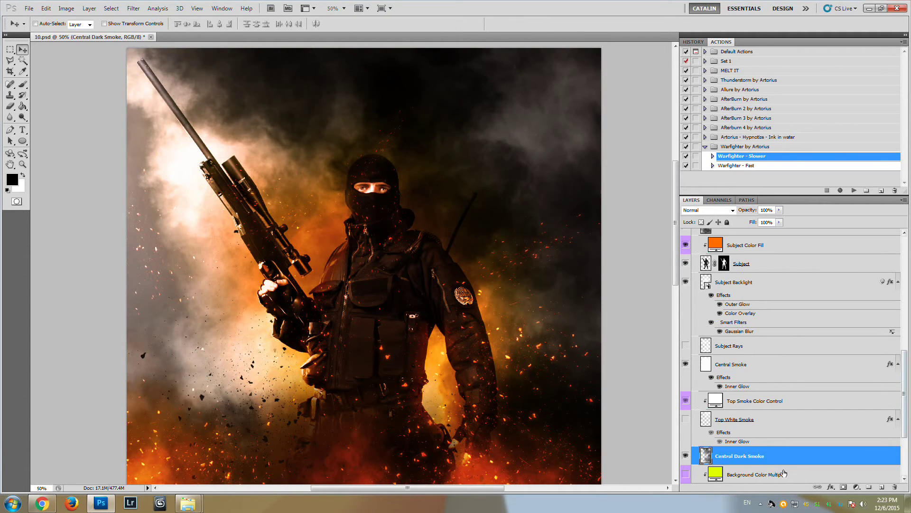
scroll(761, 437, down, 1)
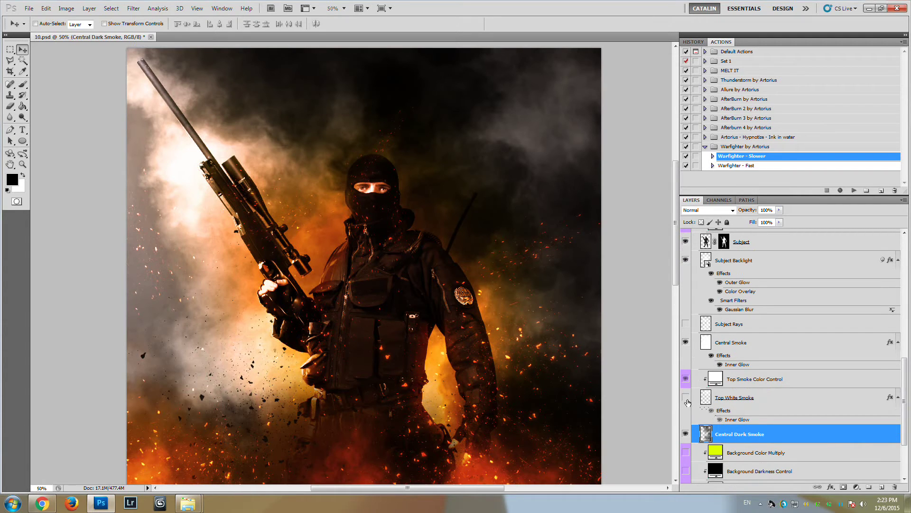
Step: Select and show Top White Smoke, then drag its pale clouds right, away from the head
click(796, 402)
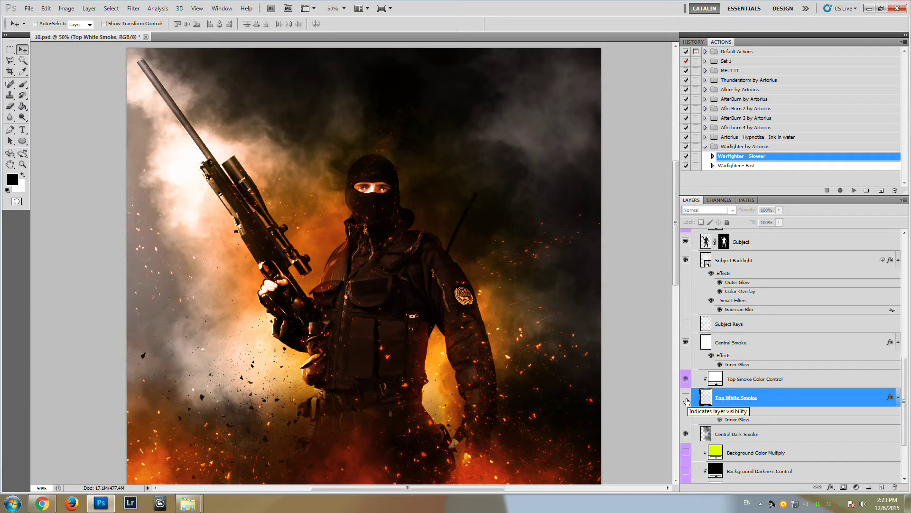
click(686, 398)
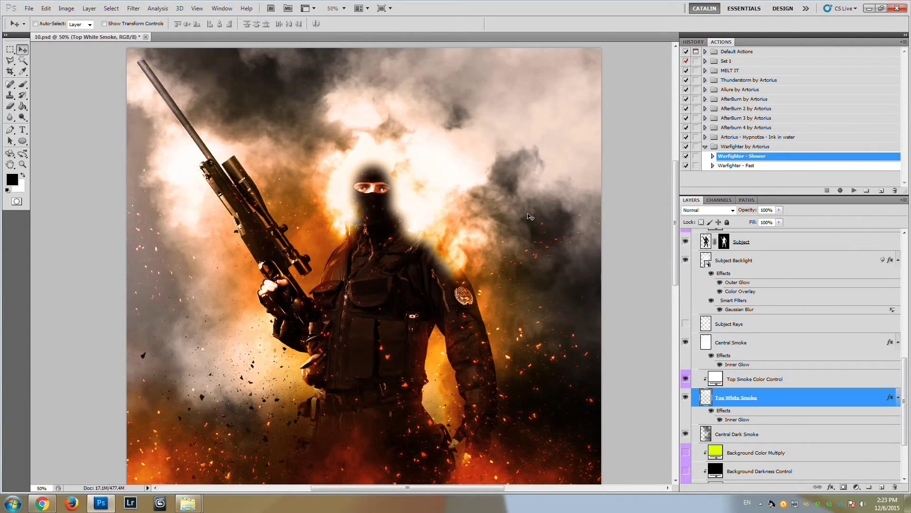
drag(441, 173, 554, 216)
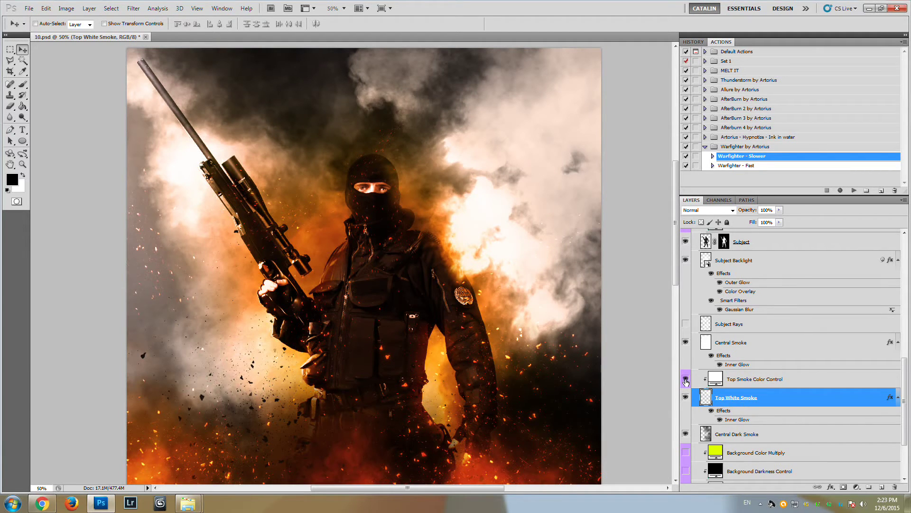
Step: Change the Top Smoke Color Control fill to amber #6e4f0b
double_click(716, 379)
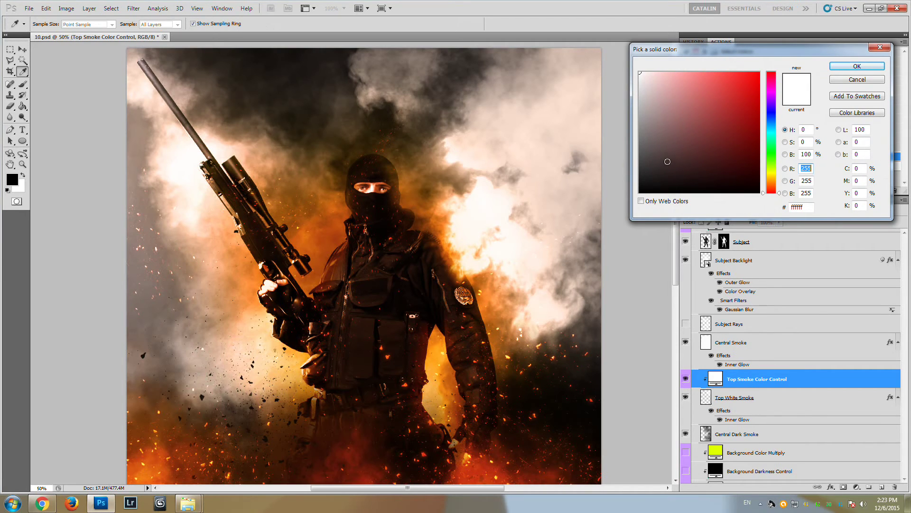
mouse_move(644, 99)
mouse_down()
mouse_move(665, 157)
mouse_move(594, 222)
mouse_up()
drag(715, 136, 714, 149)
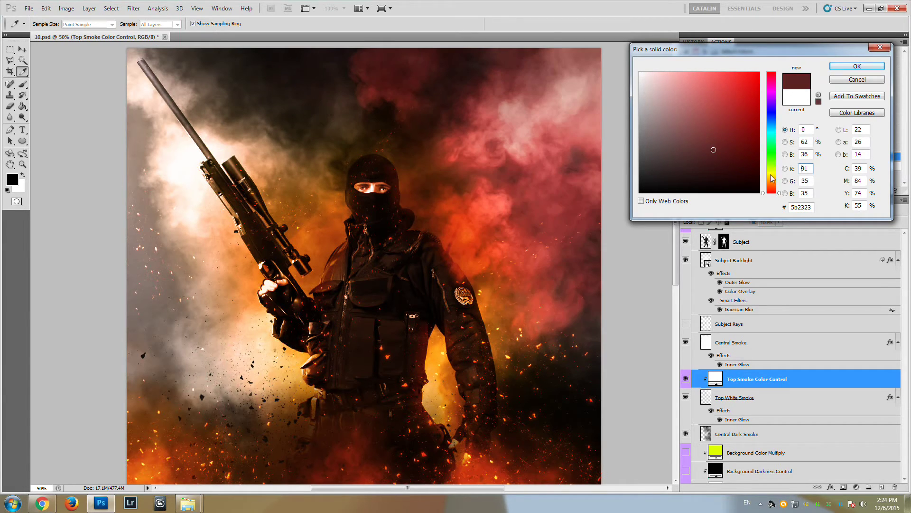
click(774, 181)
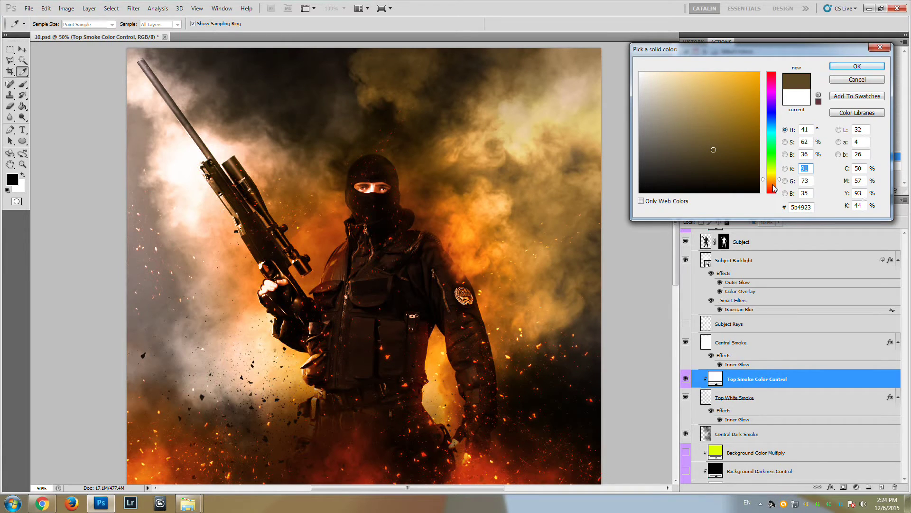
drag(735, 134, 748, 140)
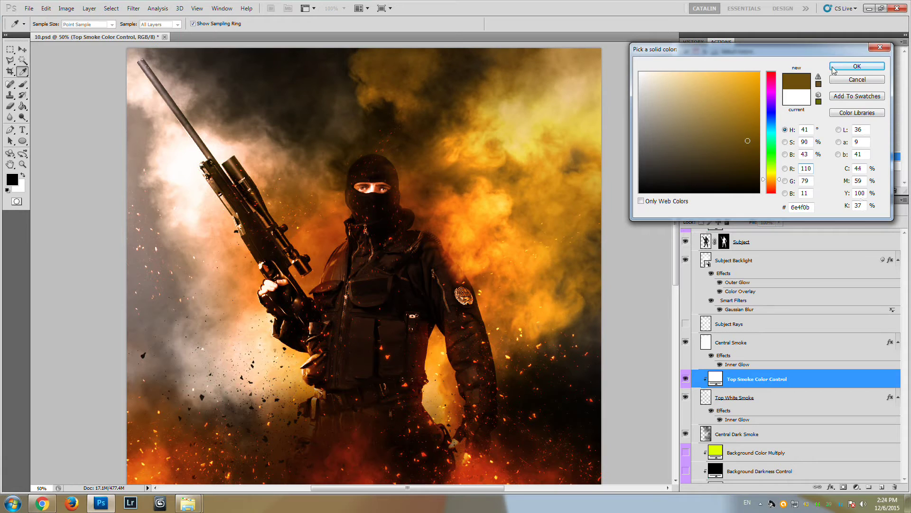
click(834, 69)
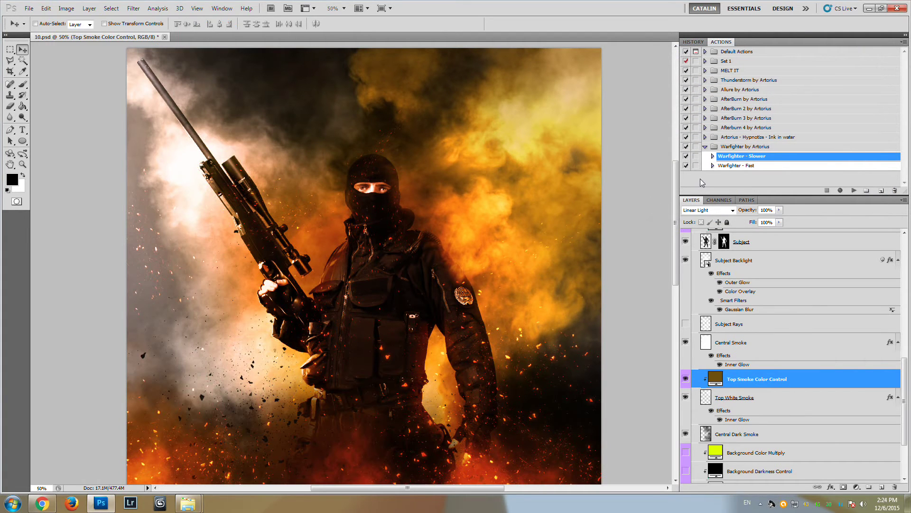
Step: Select the Background Color Multiply layer and make its yellow-green tint visible
drag(677, 192, 677, 226)
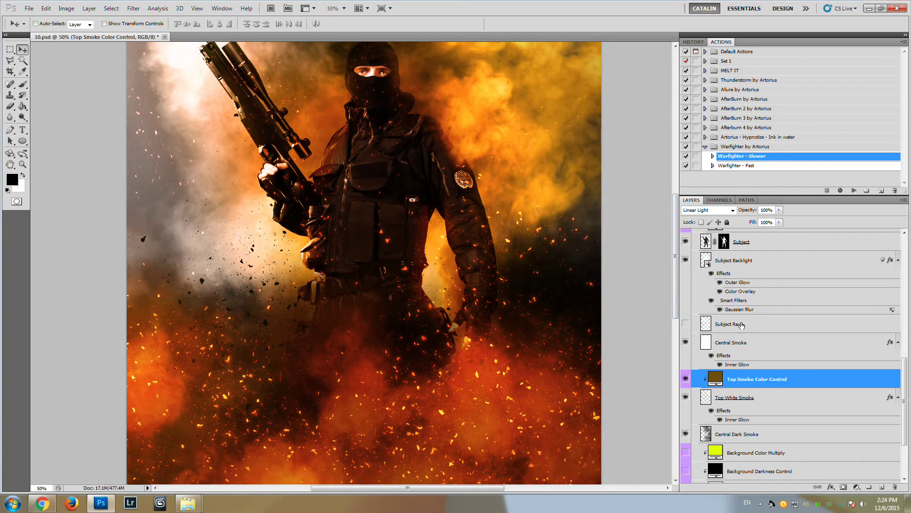
scroll(755, 394, down, 3)
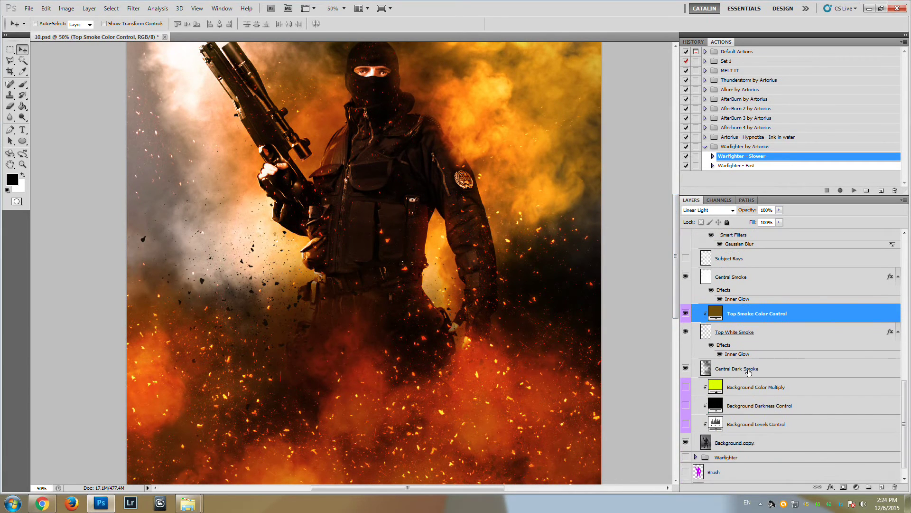
drag(678, 306, 677, 282)
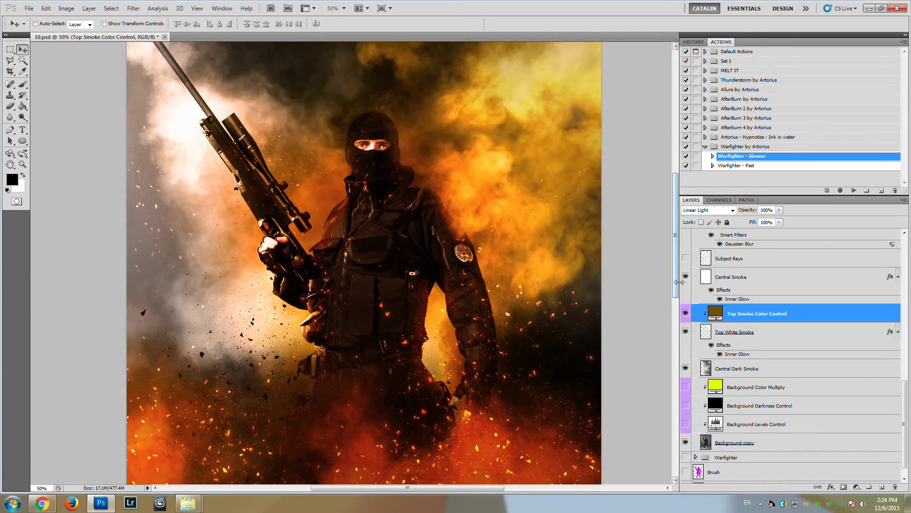
click(765, 392)
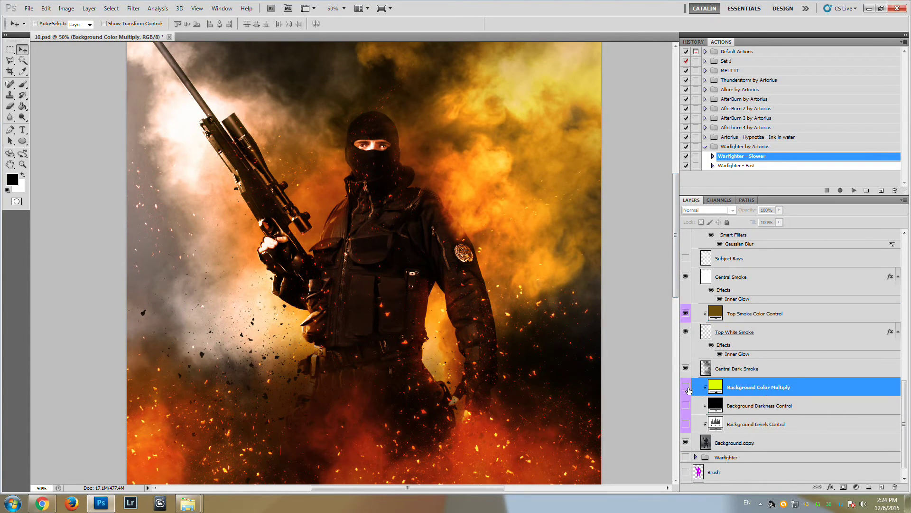
click(686, 388)
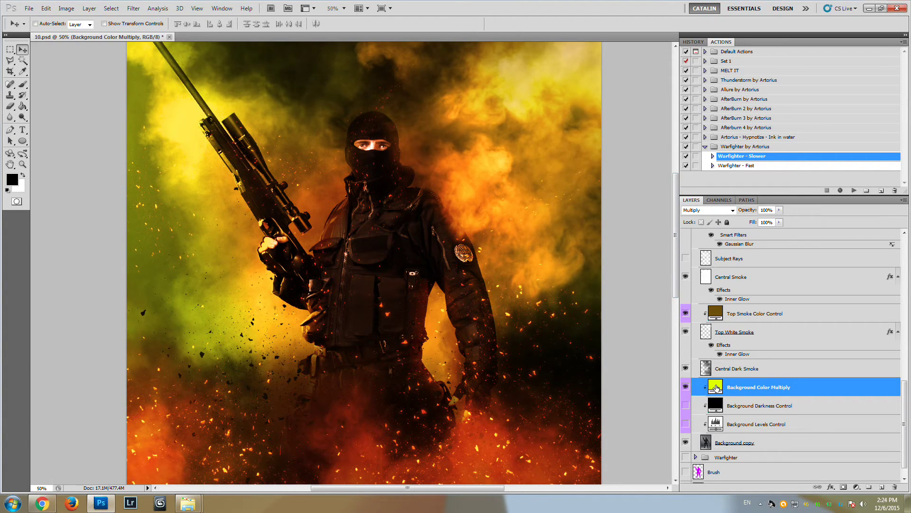
Step: Try olive, orange, yellow and magenta tints for Background Color Multiply, settling on white #ffffff
double_click(716, 387)
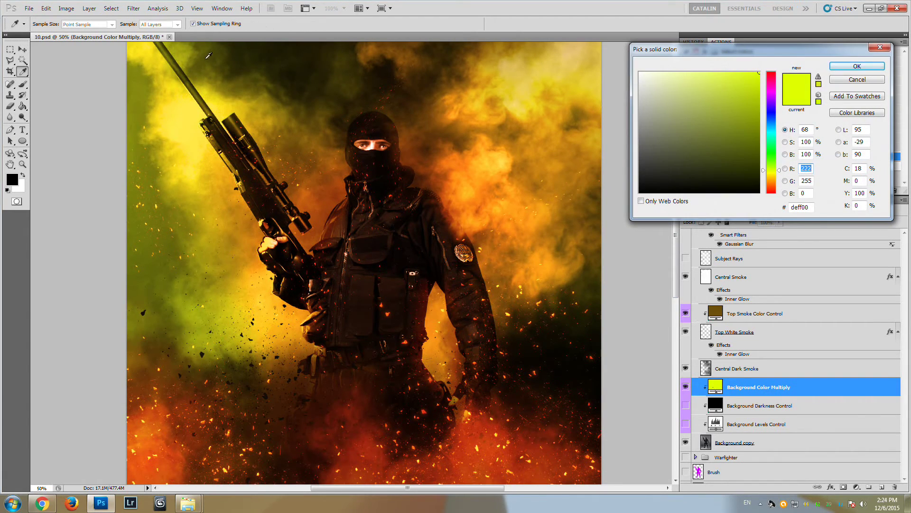
click(729, 129)
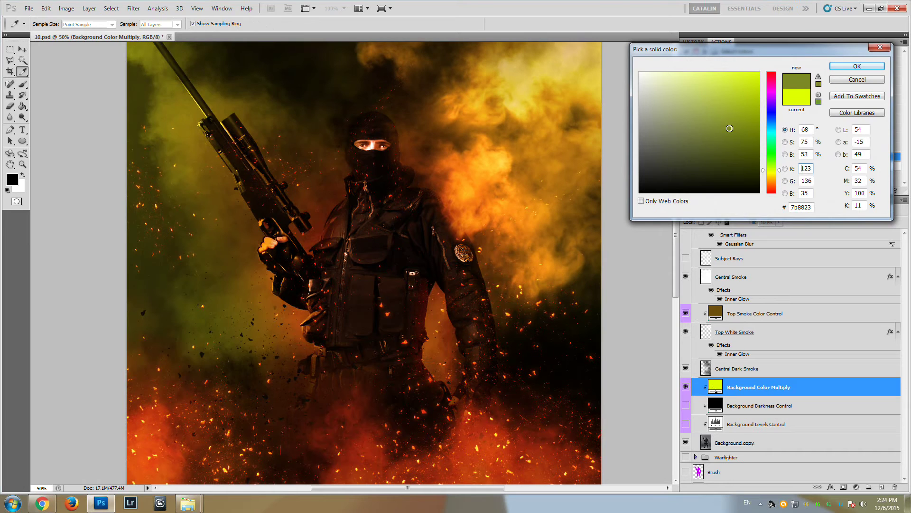
mouse_move(727, 147)
mouse_down()
mouse_move(734, 157)
mouse_move(708, 133)
mouse_move(714, 92)
mouse_move(703, 81)
mouse_up()
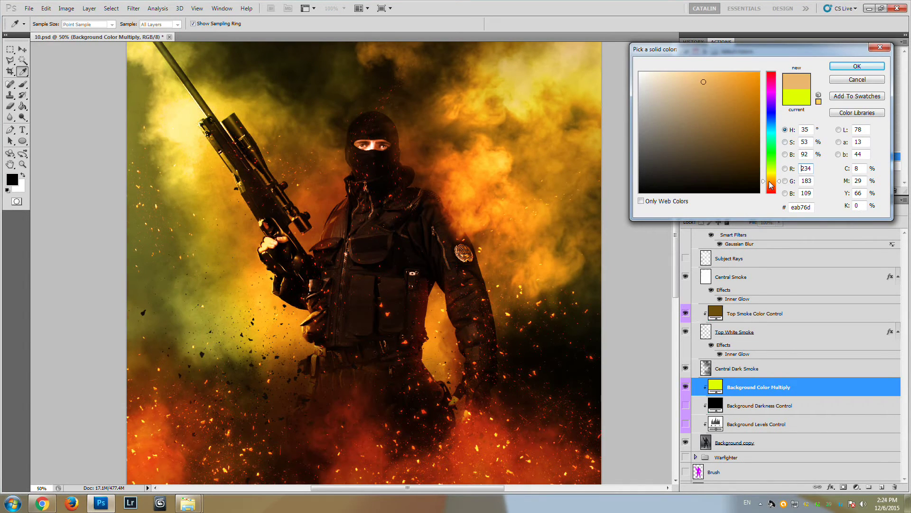
click(770, 181)
click(777, 176)
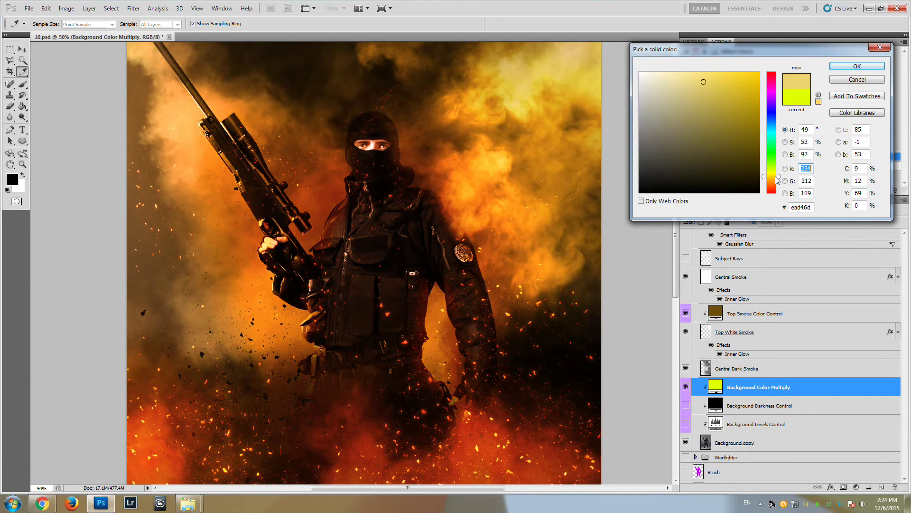
click(771, 93)
click(771, 91)
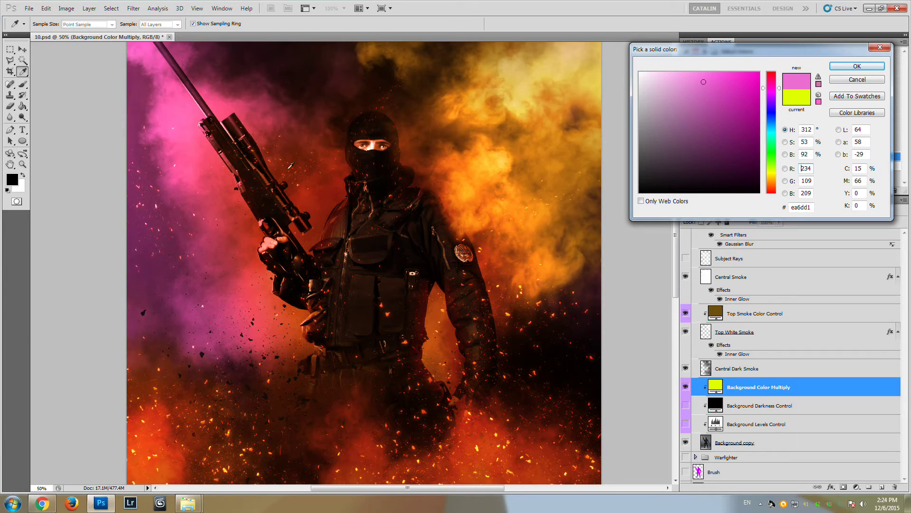
click(771, 182)
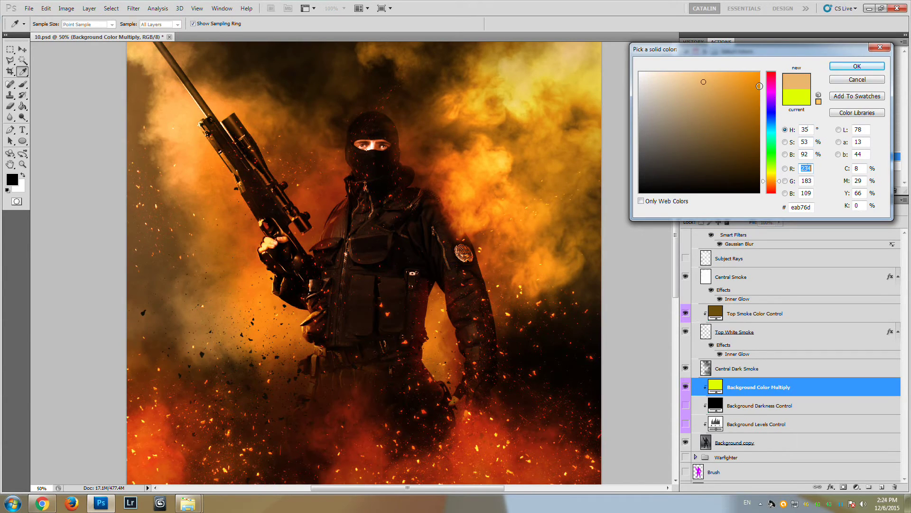
drag(650, 95, 629, 62)
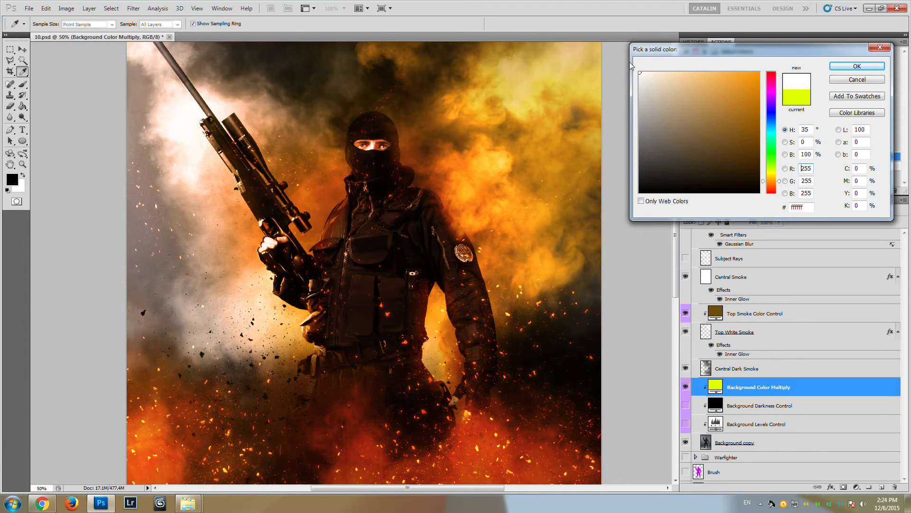
click(849, 69)
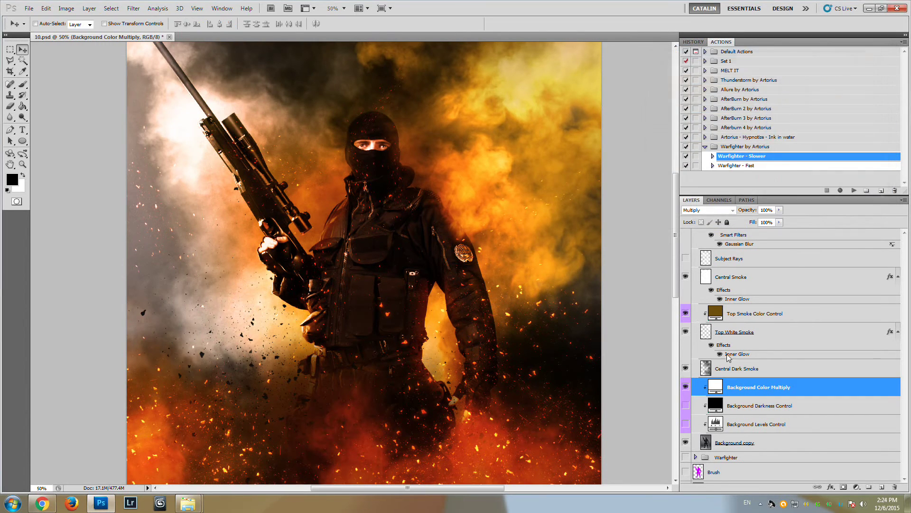
Step: Hide Background Color Multiply, show Background Darkness Control, and open its black fill colour
click(685, 387)
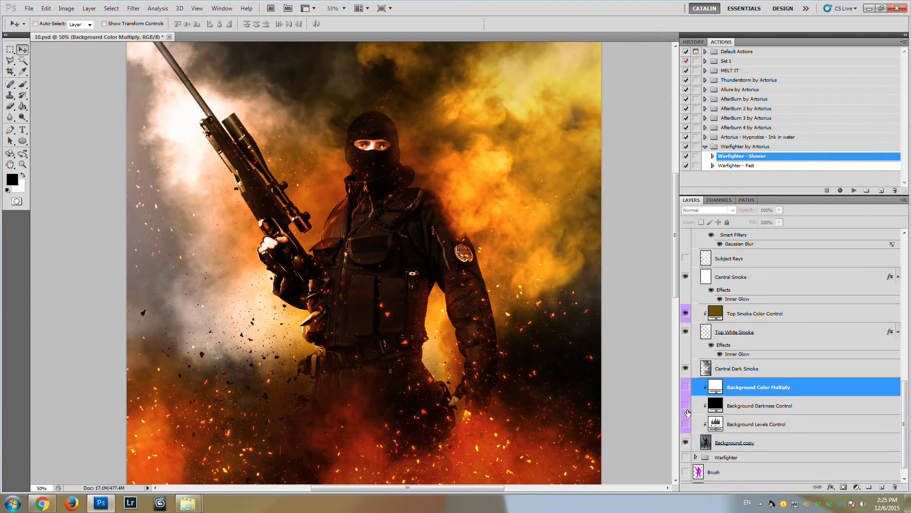
click(748, 407)
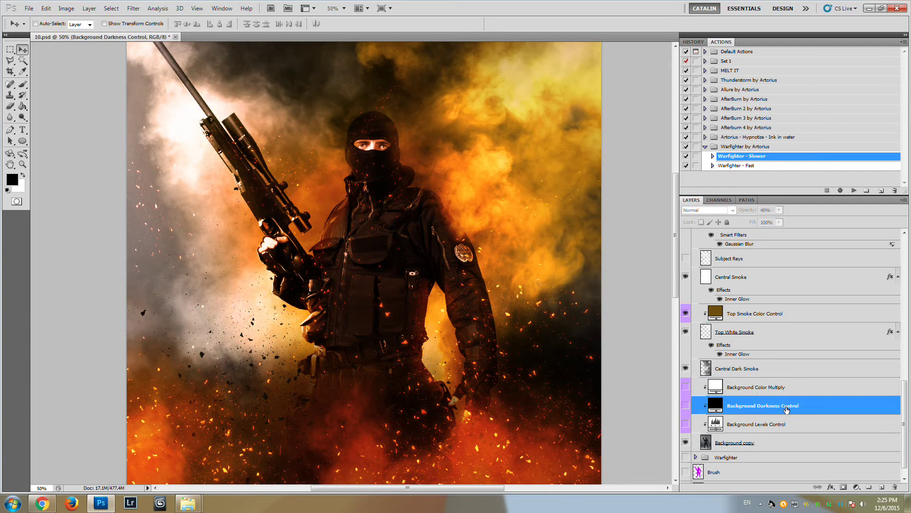
click(685, 408)
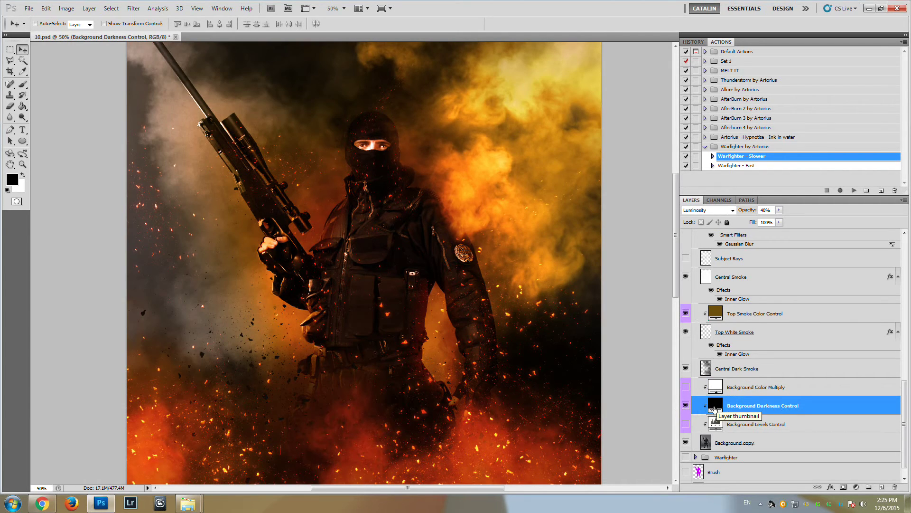
double_click(713, 406)
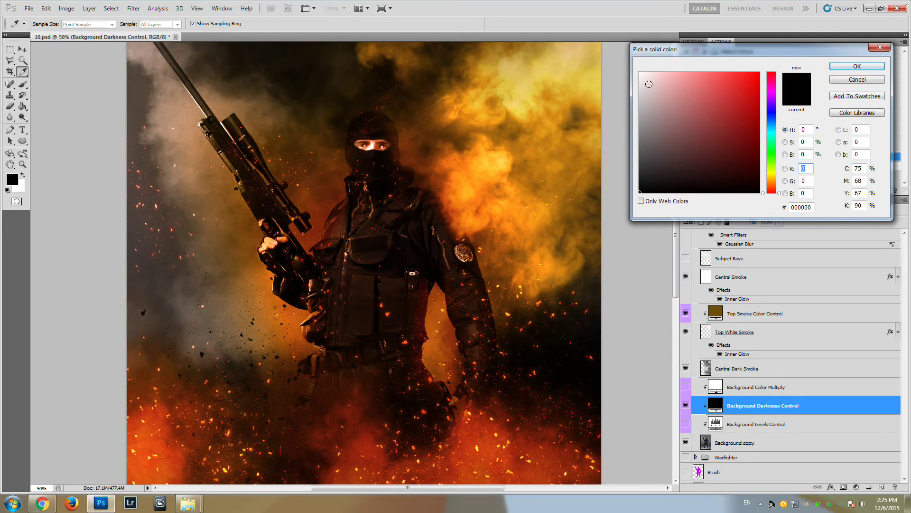
Step: Try white, light and mid greys and black for the Background Darkness Control fill, settling on dark grey #4f4f4f
drag(665, 95, 633, 65)
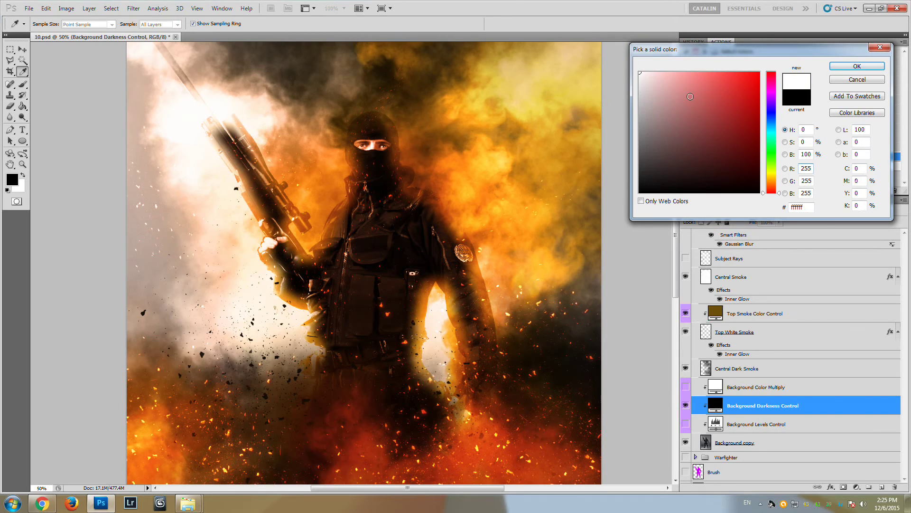
click(643, 93)
drag(637, 93, 628, 95)
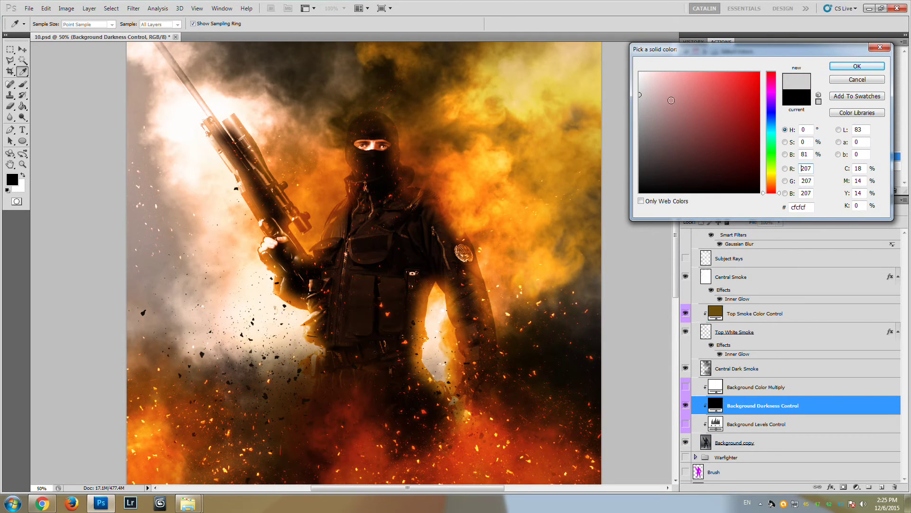
drag(665, 118, 633, 122)
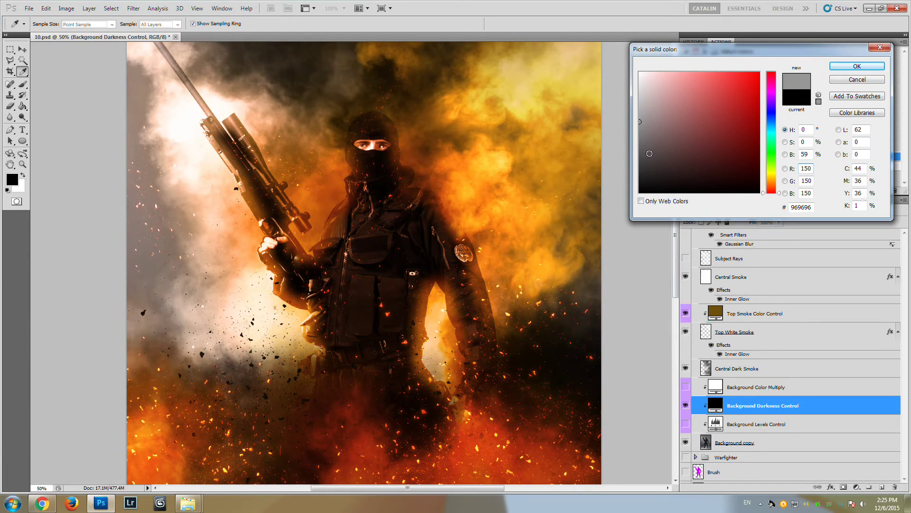
drag(649, 154, 627, 158)
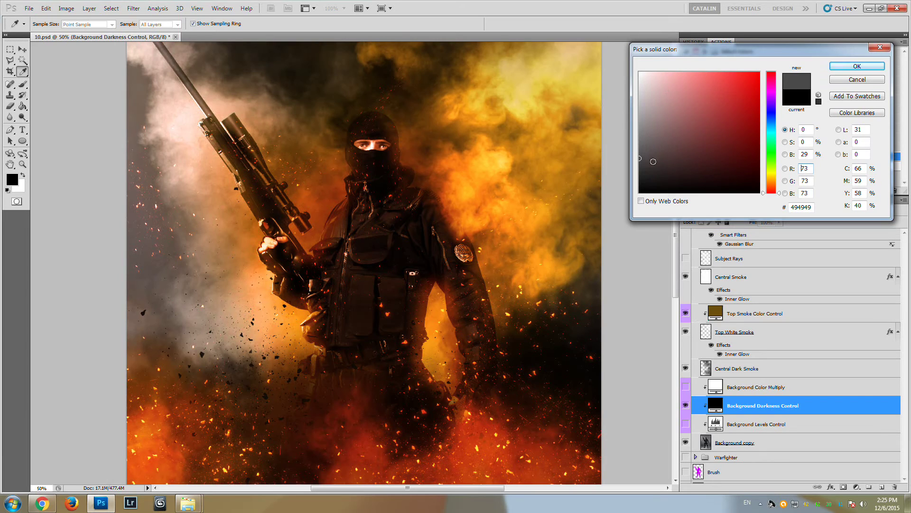
drag(650, 189, 639, 195)
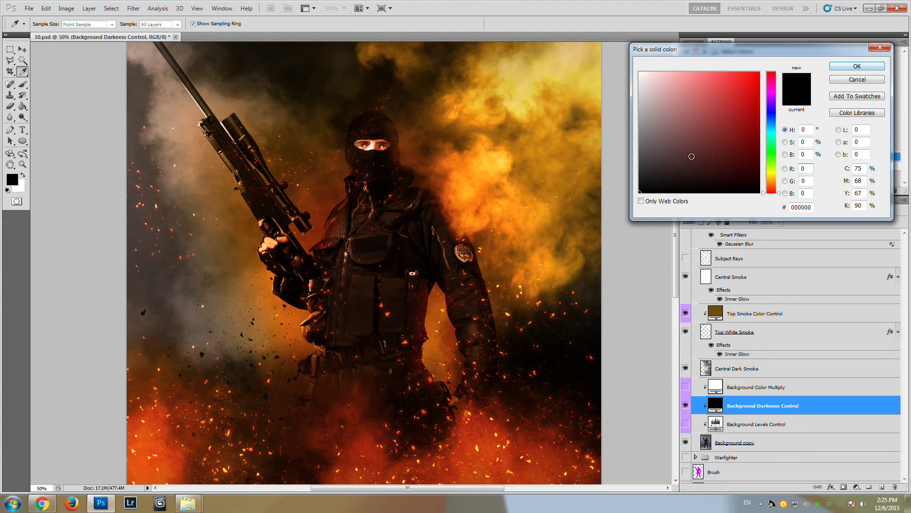
mouse_move(687, 155)
mouse_down()
mouse_move(625, 148)
mouse_move(646, 146)
mouse_move(639, 155)
mouse_up()
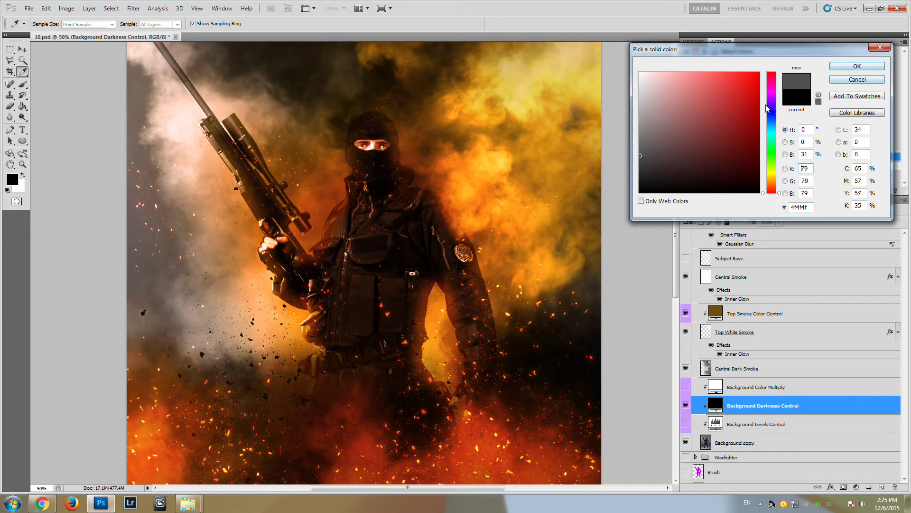
Step: Apply the dark grey fill, then toggle Background Darkness Control on and off, leaving it hidden
click(856, 66)
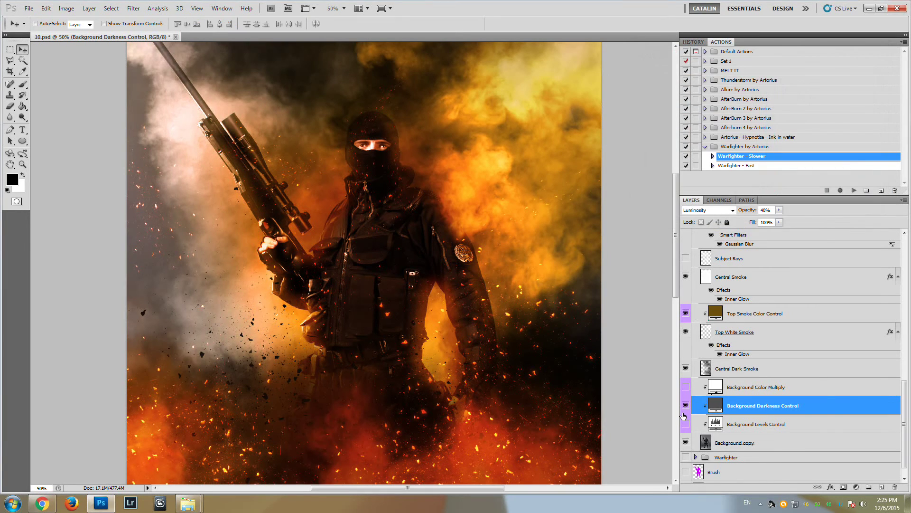
click(684, 406)
click(685, 408)
click(685, 407)
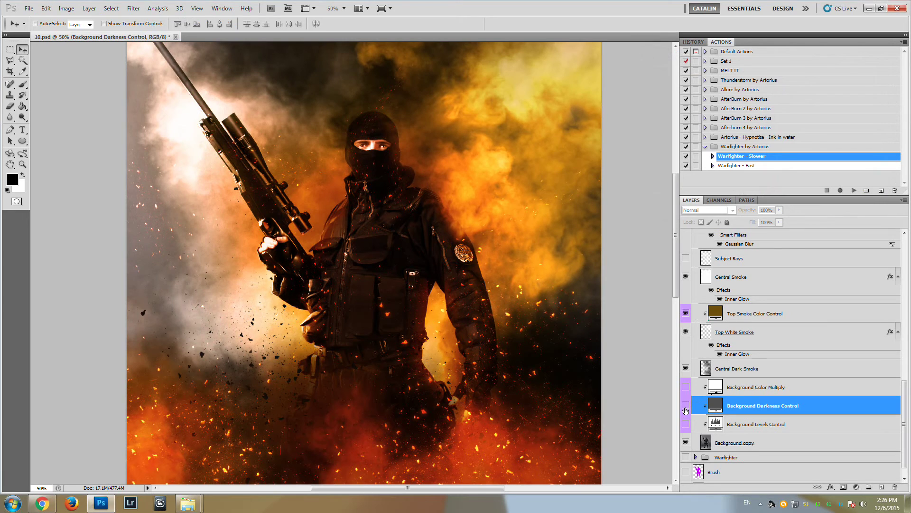
click(684, 407)
click(685, 407)
click(685, 408)
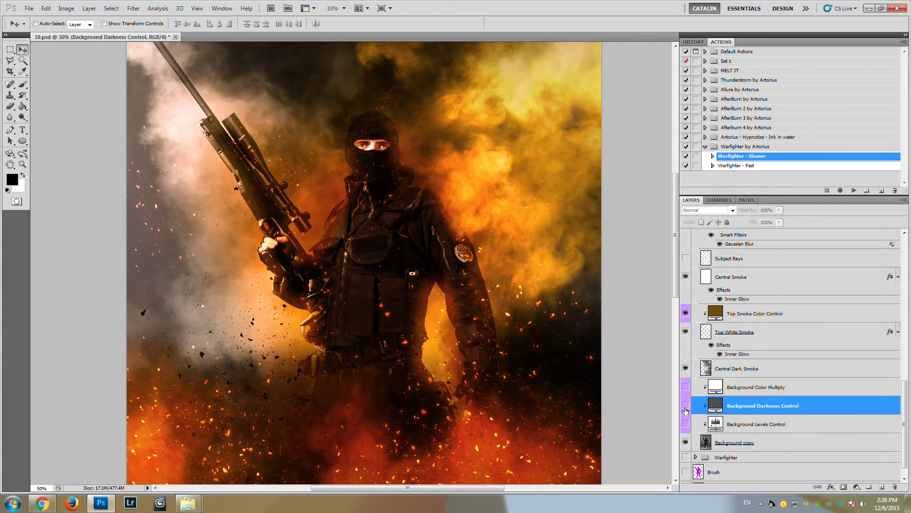
click(685, 407)
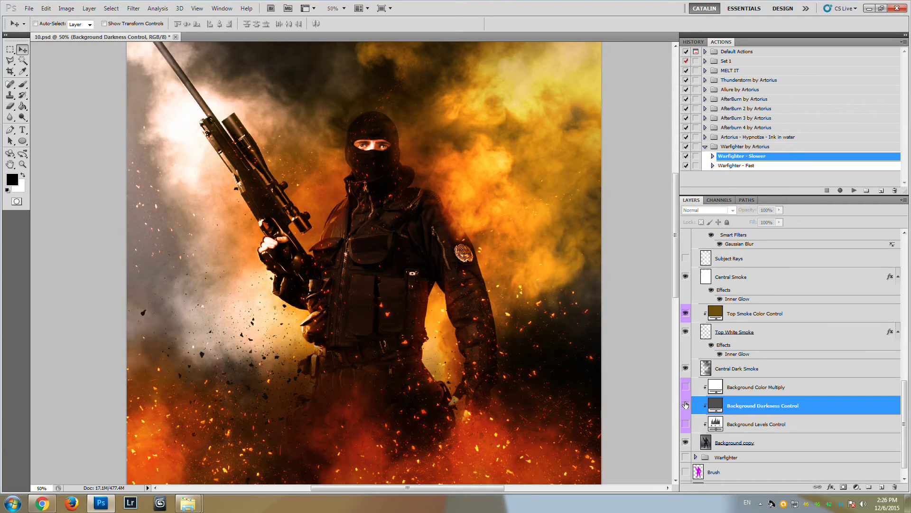
Step: Turn on the Subject Rays layer, compare it on and off, and select it
scroll(702, 342, up, 3)
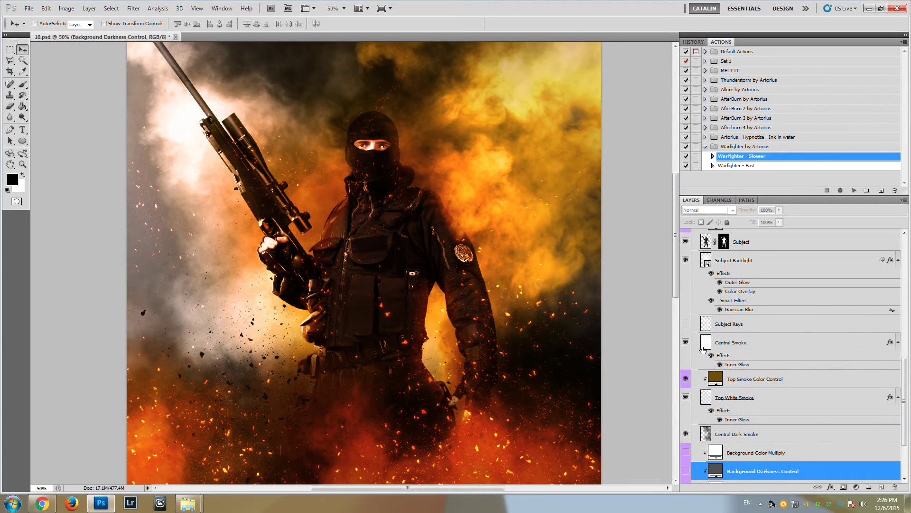
click(686, 325)
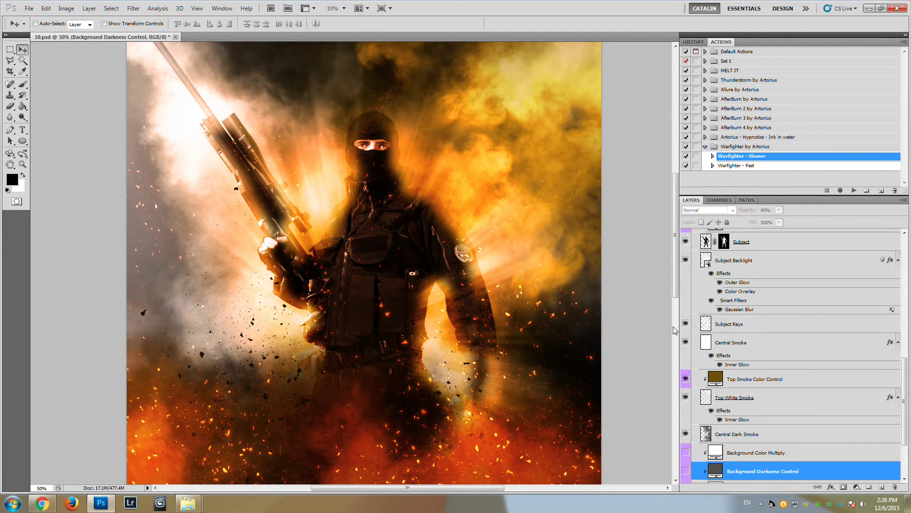
click(686, 323)
click(685, 324)
click(743, 328)
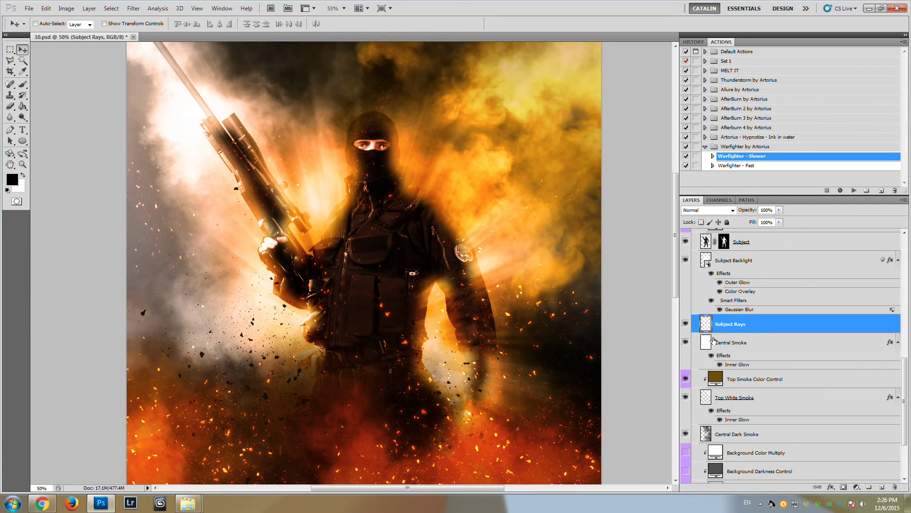
Step: Keep Subject Rays at 100% opacity in Soft Light mode, comparing it on and off
click(780, 209)
click(753, 220)
drag(758, 220, 807, 215)
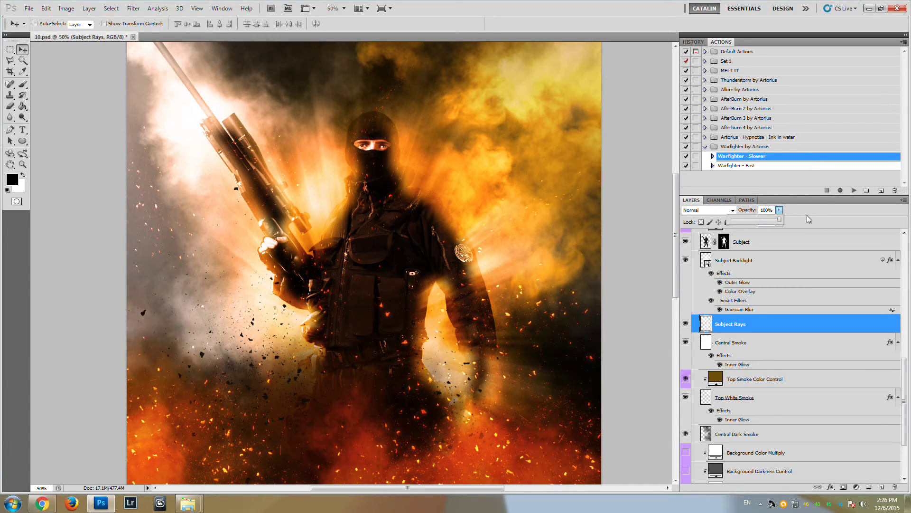
click(697, 211)
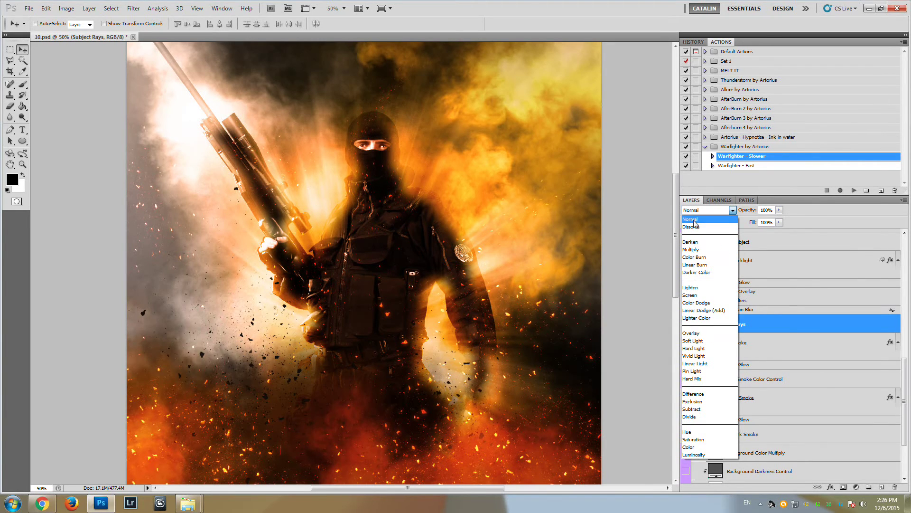
click(703, 342)
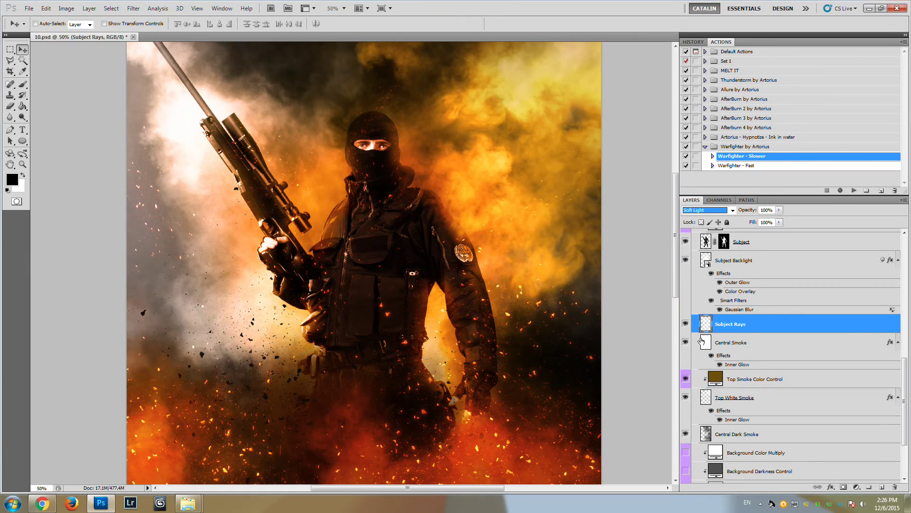
click(686, 325)
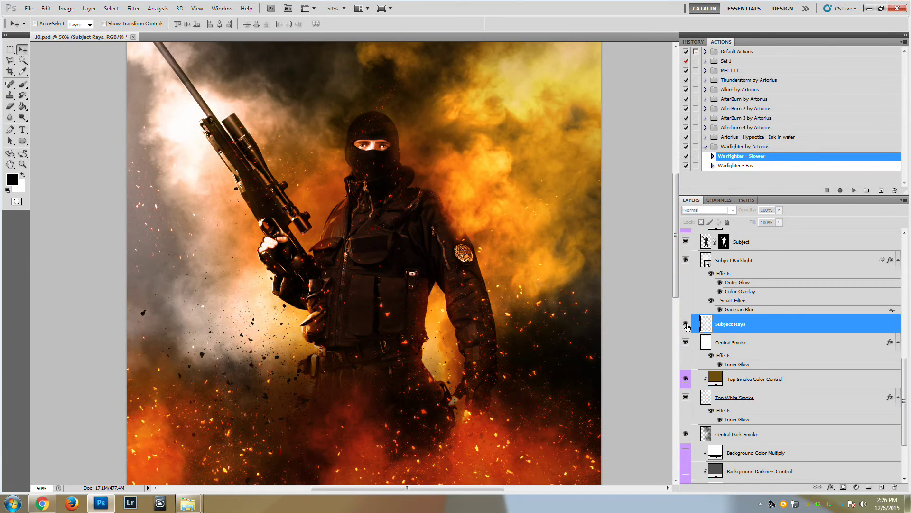
click(686, 325)
click(686, 324)
click(686, 325)
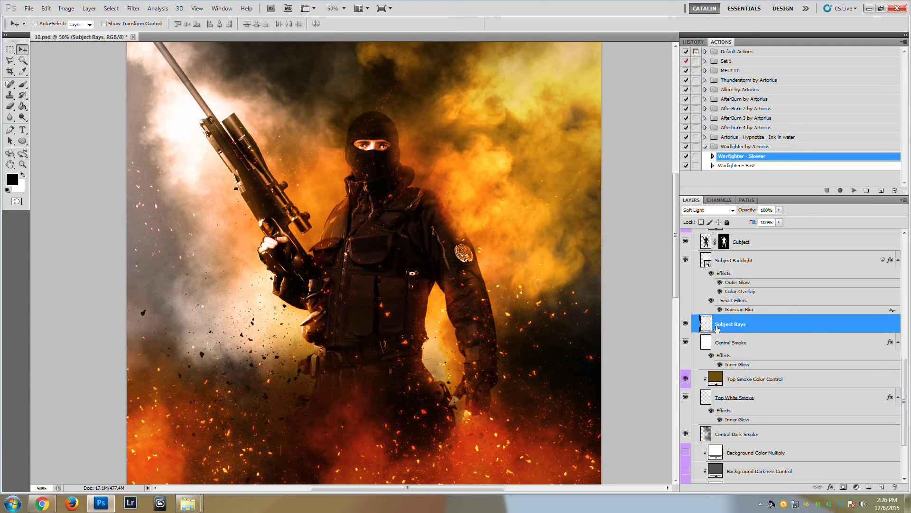
Step: Drag the Central Smoke layer upward with the Move tool, undoing a first misplaced move
click(686, 343)
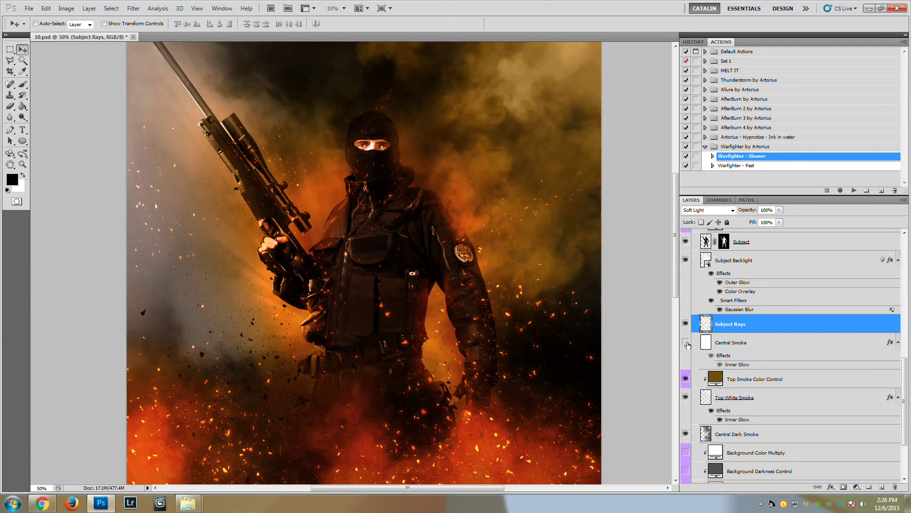
click(686, 343)
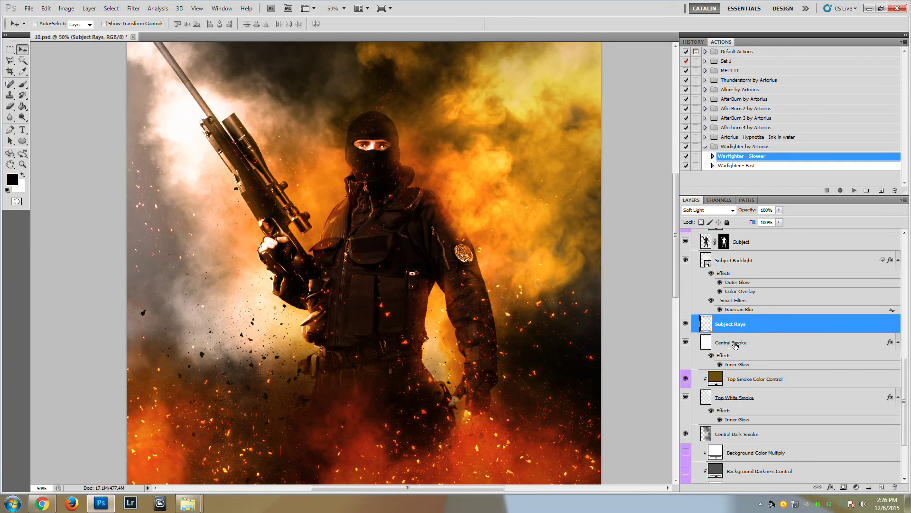
click(729, 346)
click(22, 48)
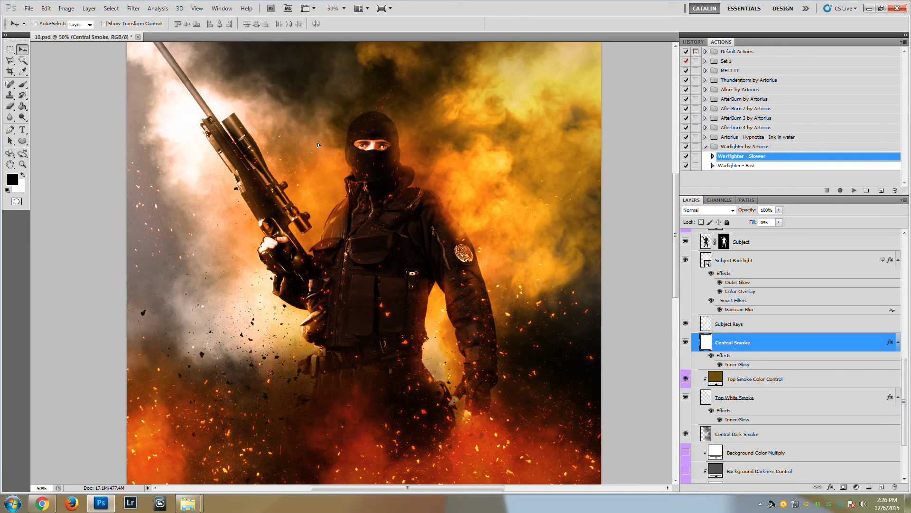
drag(317, 145, 288, 282)
key(ctrl+z)
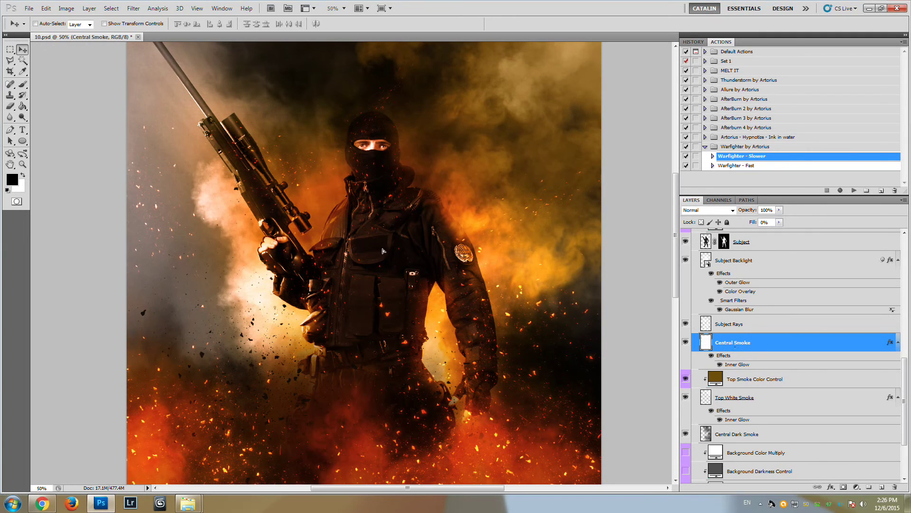
drag(382, 243, 307, 149)
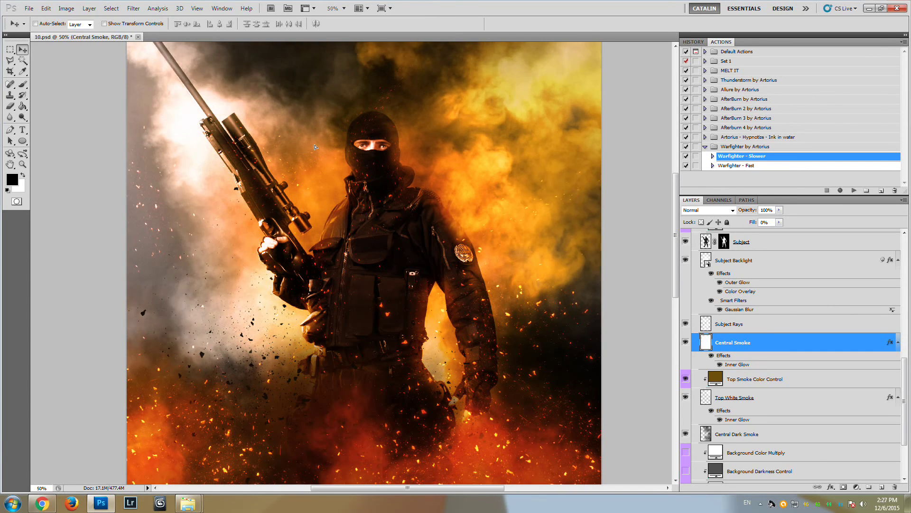
scroll(879, 326, up, 6)
scroll(879, 325, up, 5)
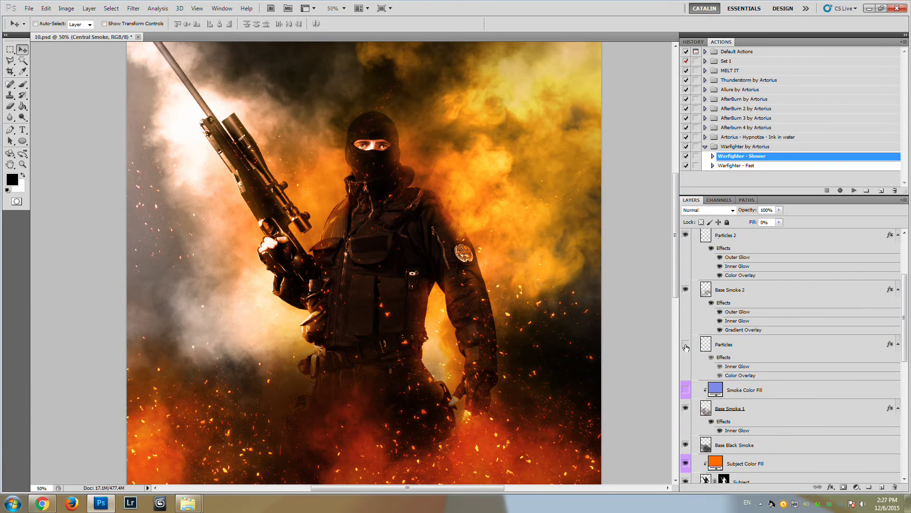
Step: Show the Particles layer, compare Particles 3 on and off, and shift its sparks downward
click(685, 346)
click(738, 349)
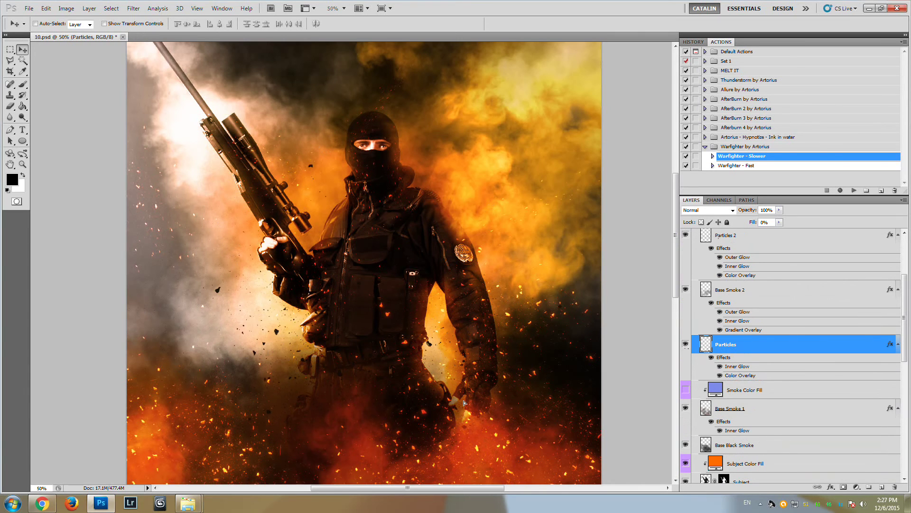
scroll(723, 290, up, 3)
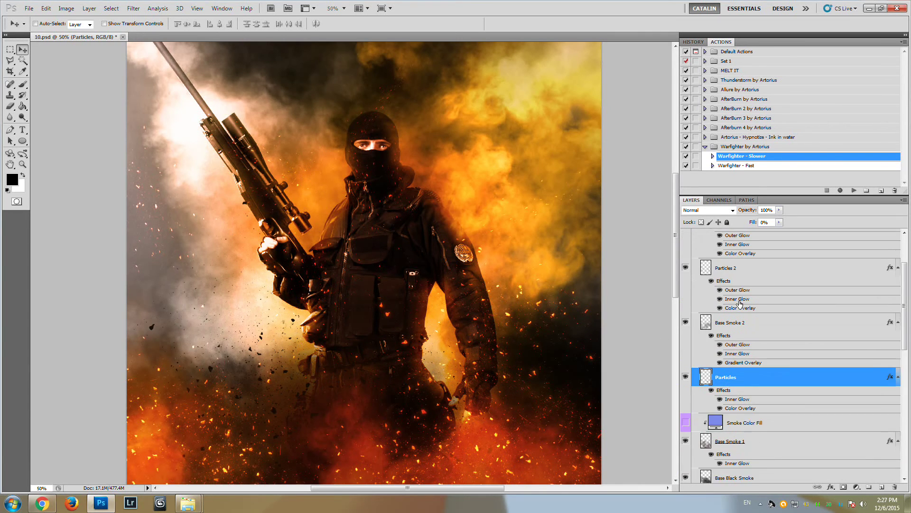
click(691, 284)
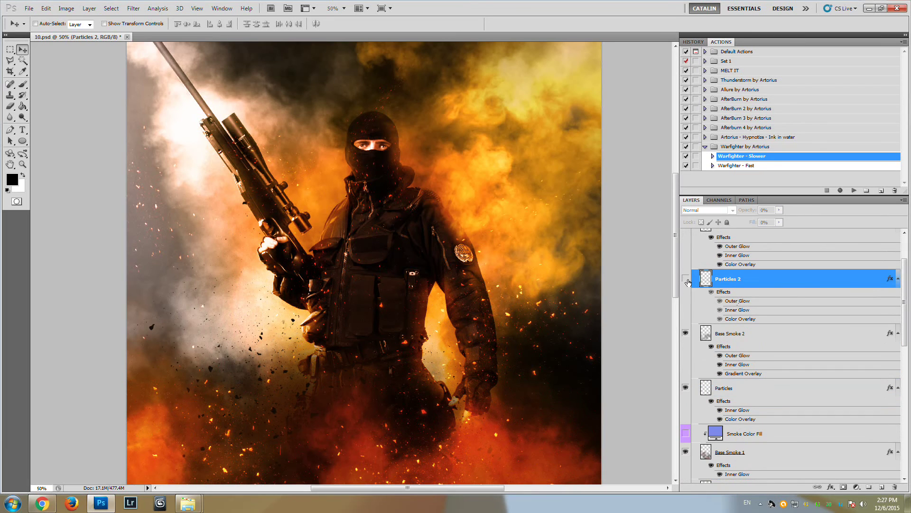
scroll(687, 275, up, 2)
click(685, 258)
click(685, 257)
click(727, 257)
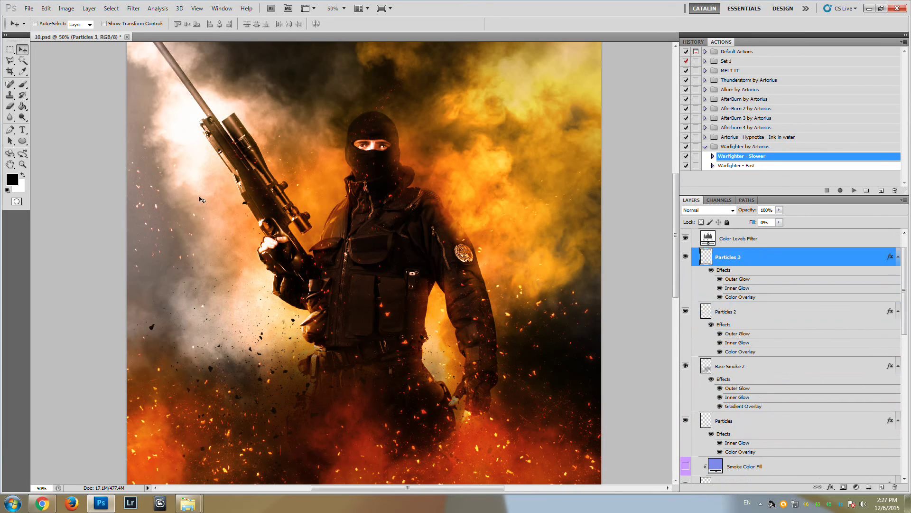
drag(193, 246, 185, 312)
Step: Hide the Particles 2 sparks and compare the image without the Color Levels Filter, keeping it on
scroll(187, 313, down, 5)
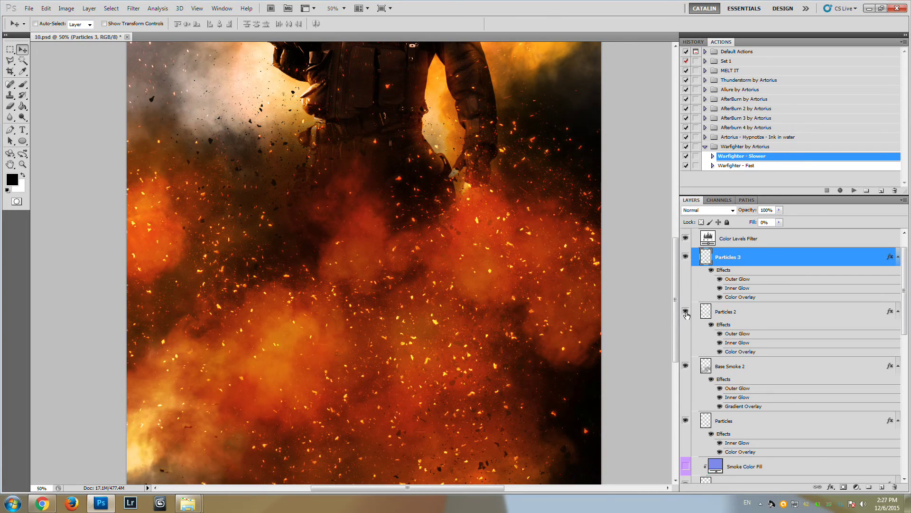
click(686, 311)
drag(676, 251, 675, 163)
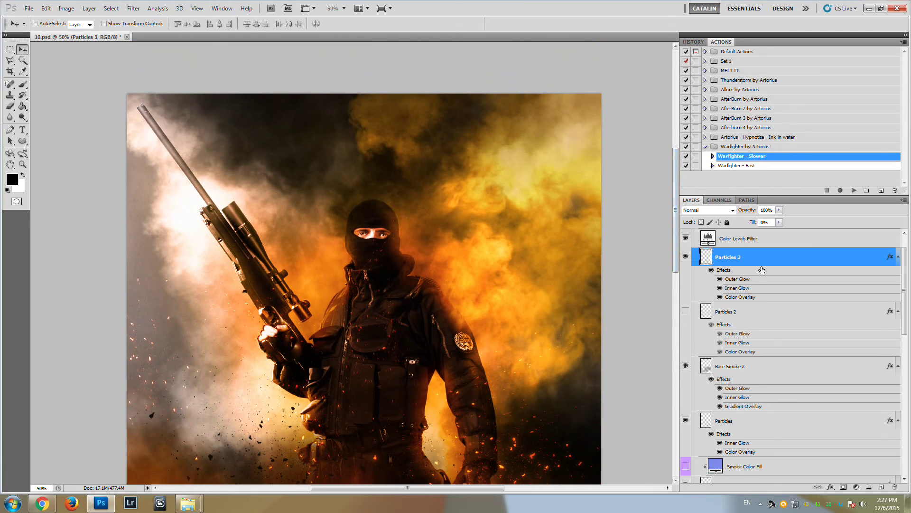
scroll(758, 275, up, 3)
click(685, 268)
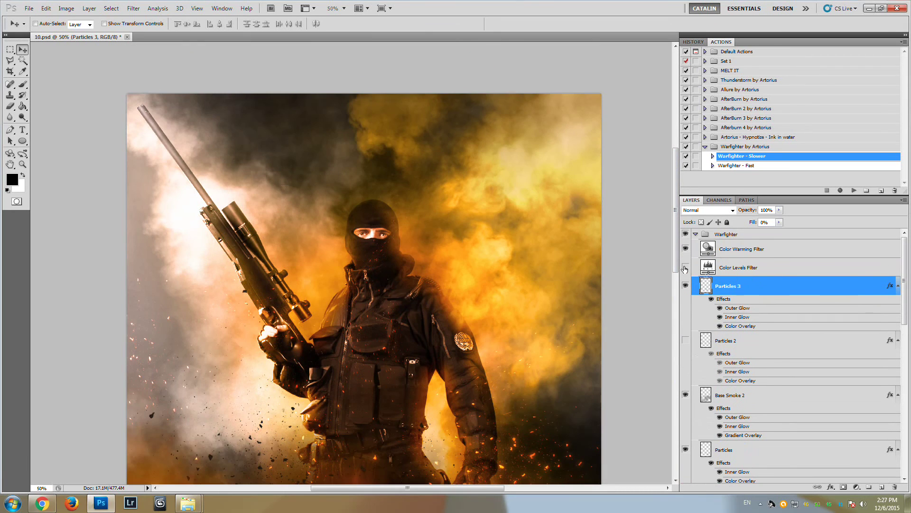
click(685, 267)
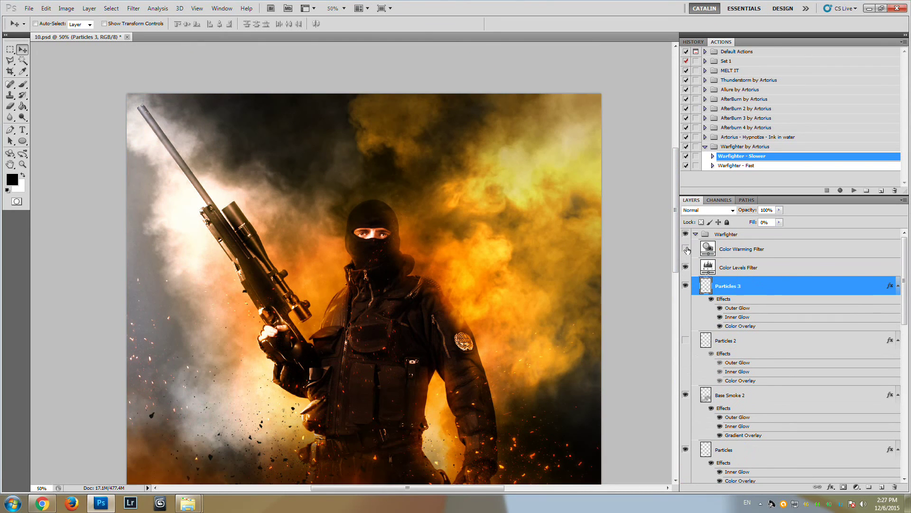
Step: Collapse the Warfighter group in the Layers panel
scroll(772, 292, down, 4)
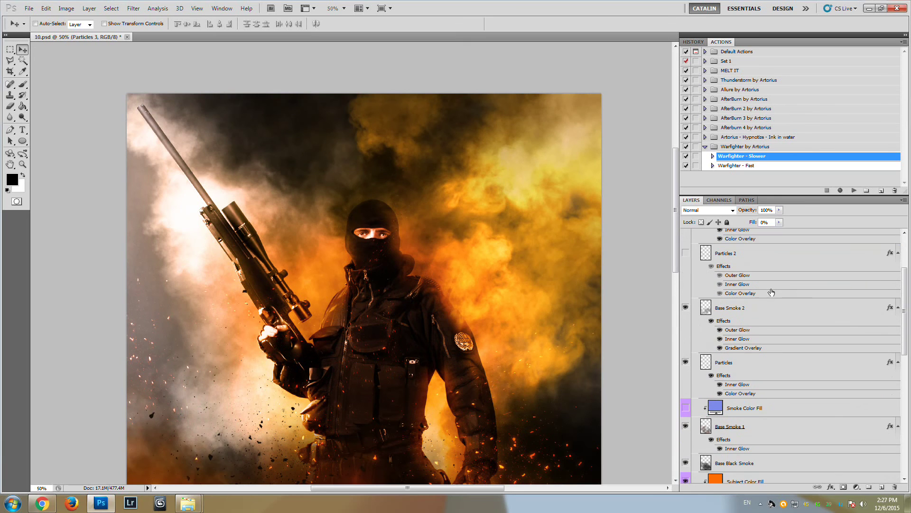
scroll(772, 292, down, 2)
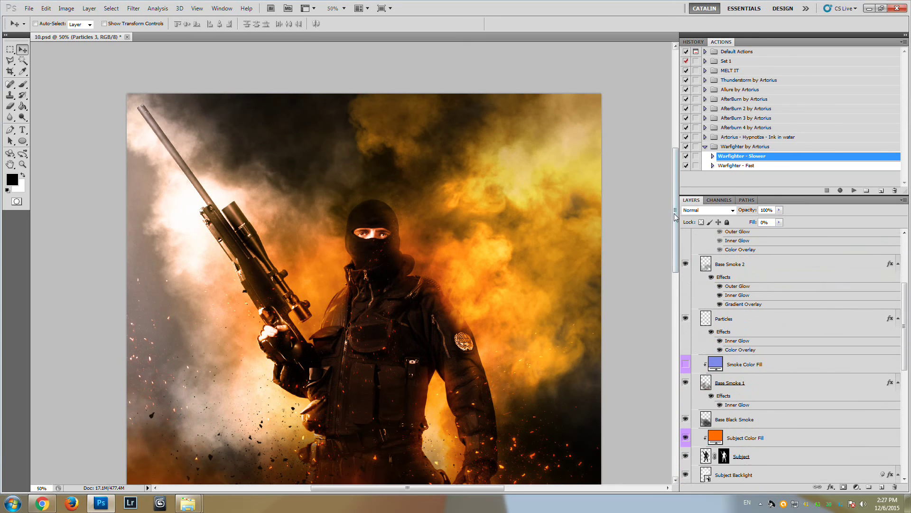
mouse_move(675, 212)
mouse_down()
mouse_move(676, 330)
mouse_move(674, 216)
mouse_up()
scroll(701, 235, up, 6)
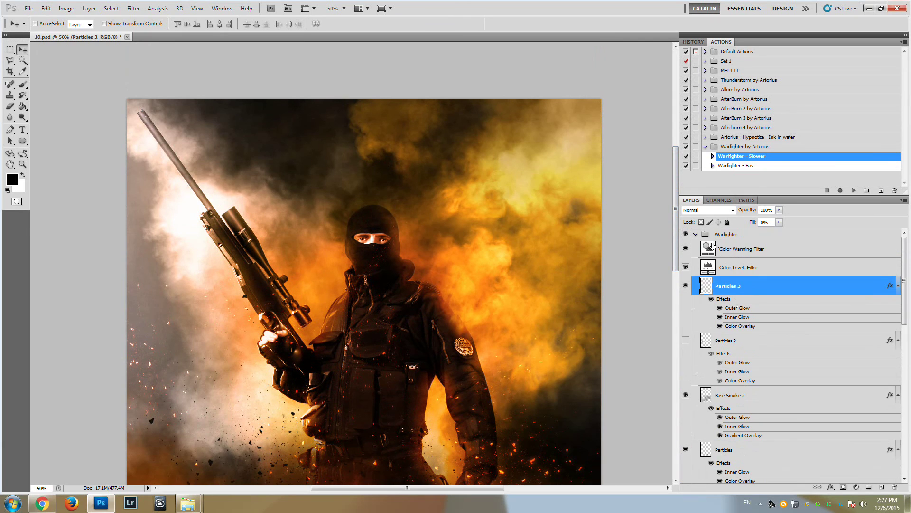
click(696, 234)
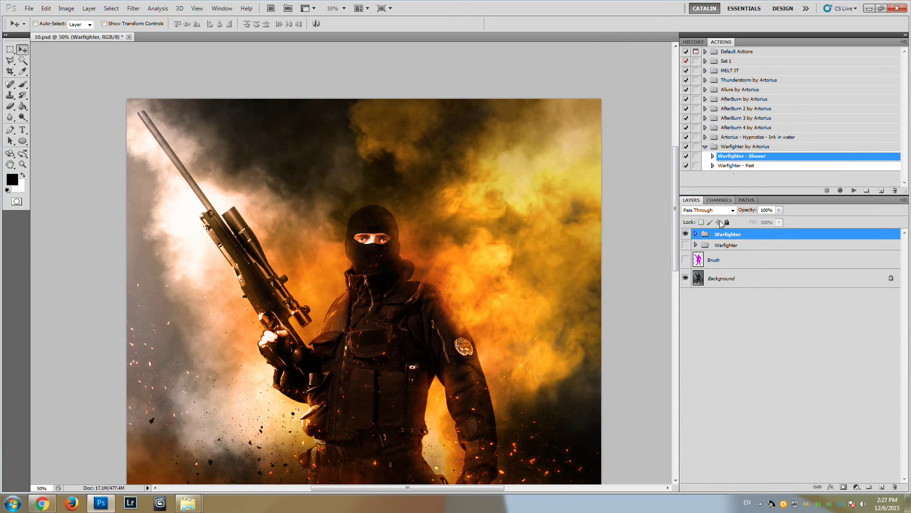
Step: Run the 'Warfighter - Fast' action and collapse the newly generated Warfighter group
click(732, 167)
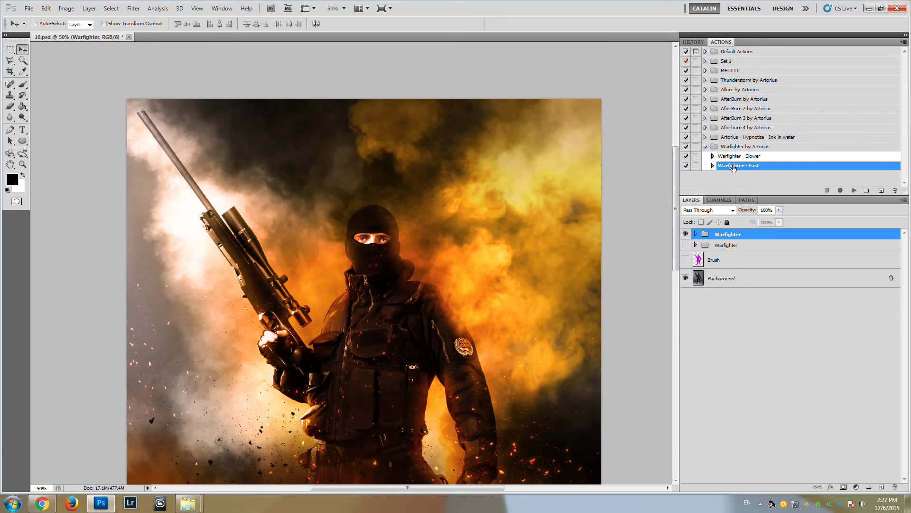
click(855, 191)
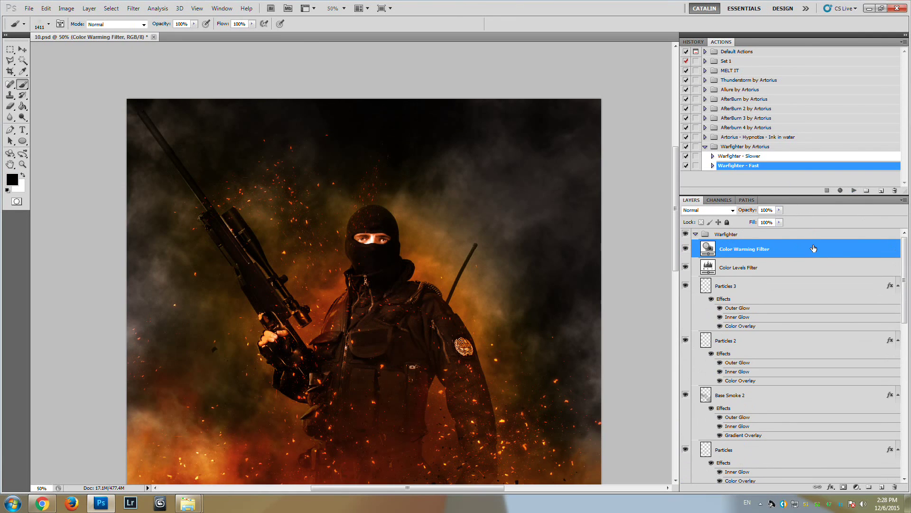
click(694, 235)
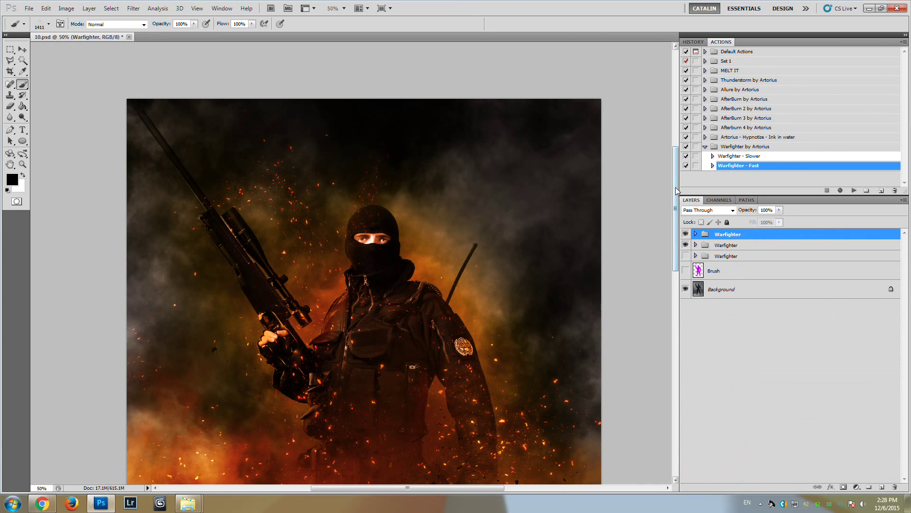
Step: Toggle the top Warfighter group on and off to compare versions, ending with it hidden
scroll(680, 269, down, 5)
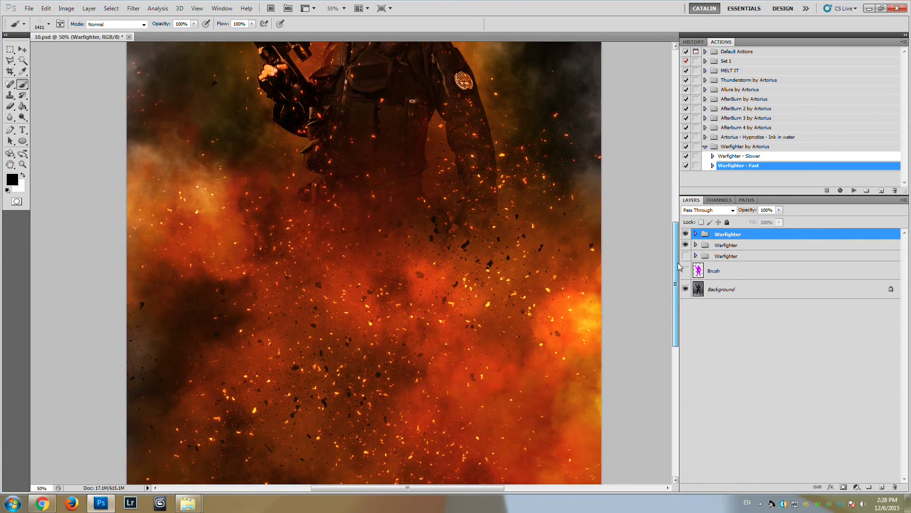
click(685, 234)
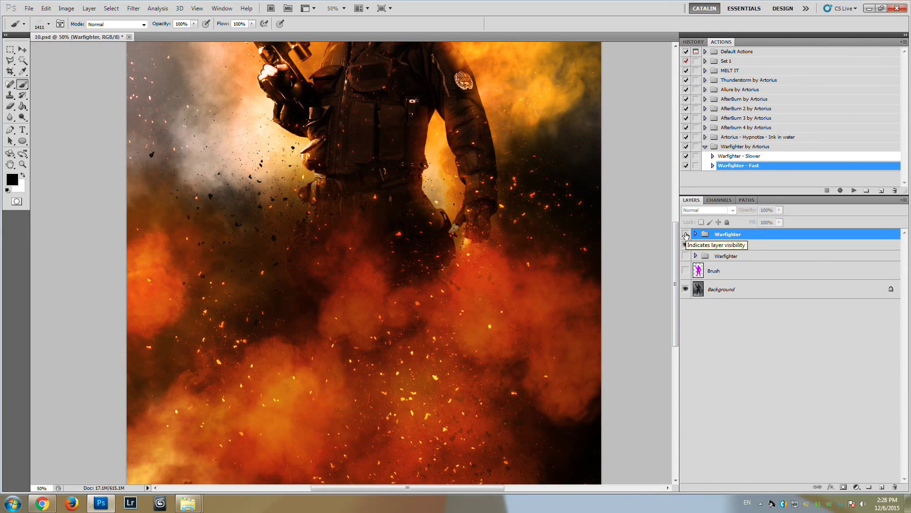
drag(677, 232, 678, 196)
click(685, 234)
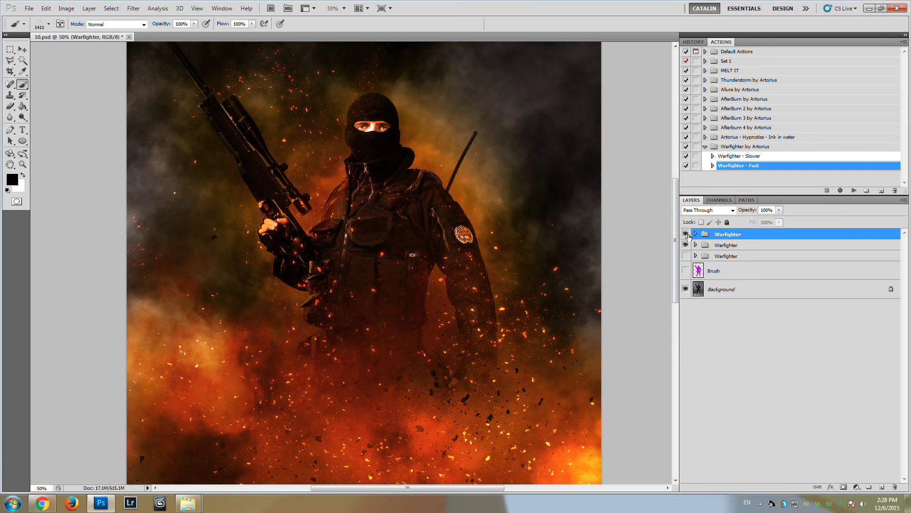
click(685, 234)
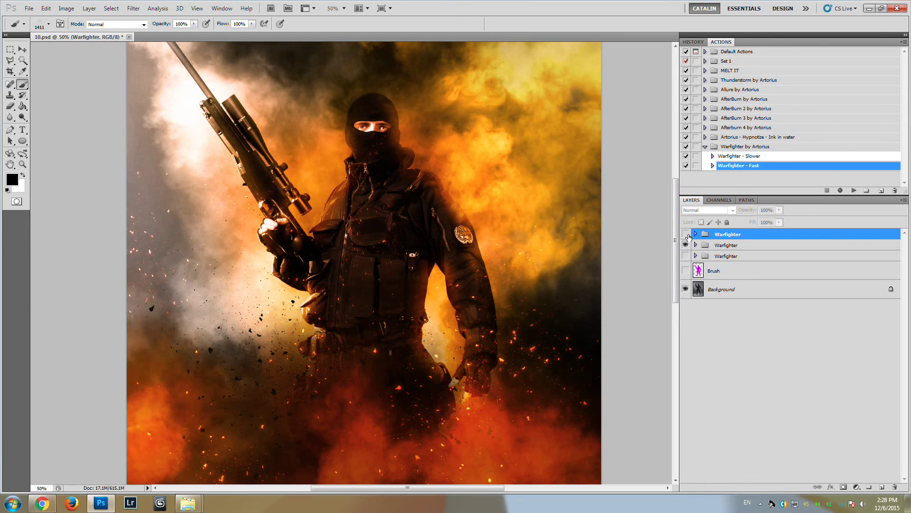
click(685, 234)
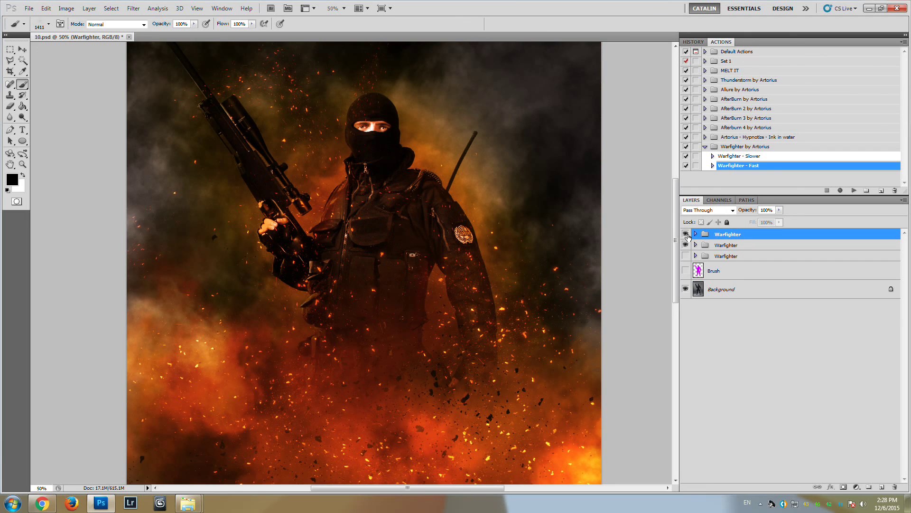
click(685, 234)
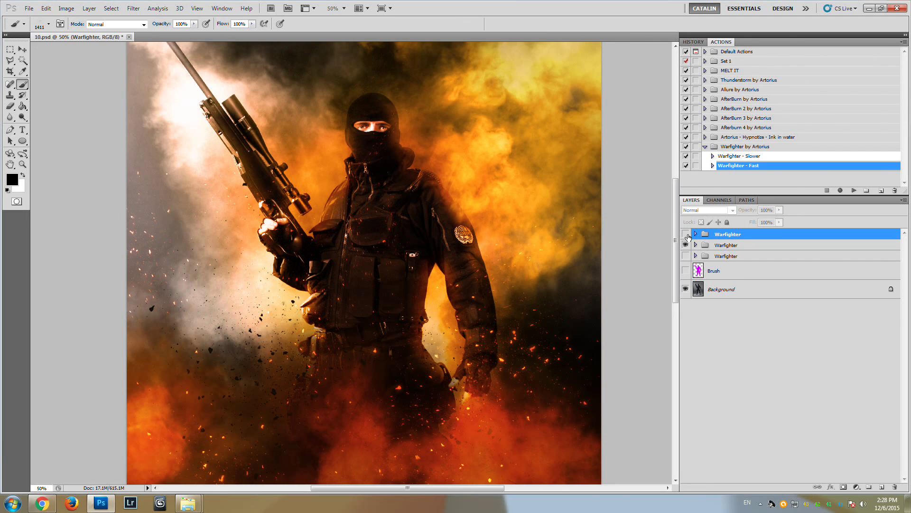
drag(676, 230, 669, 210)
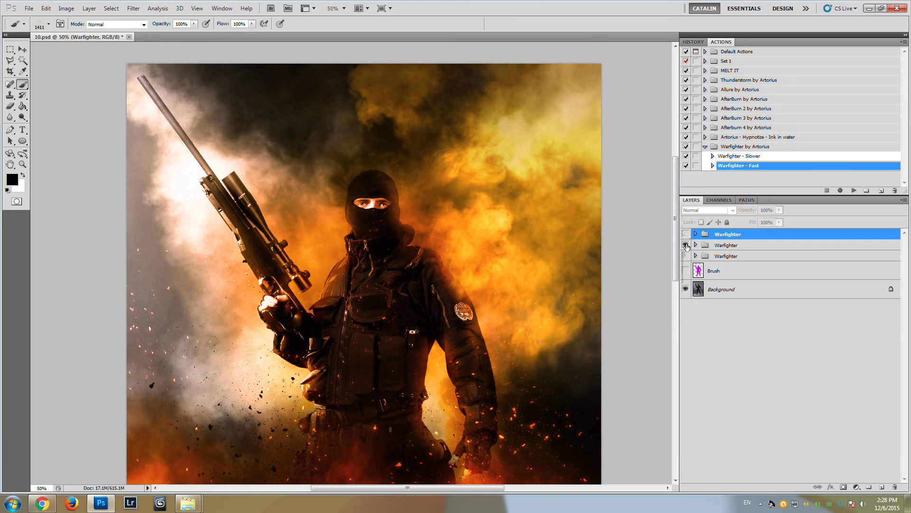
click(686, 245)
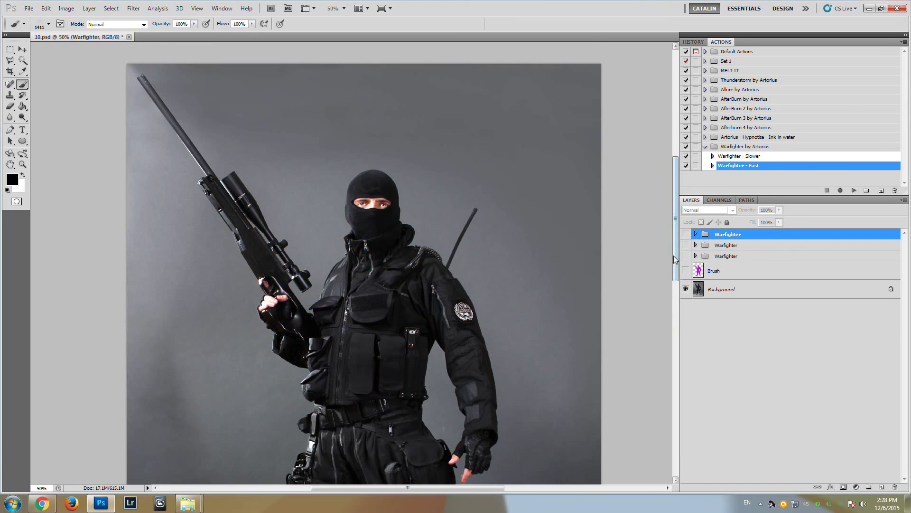
drag(674, 255, 687, 274)
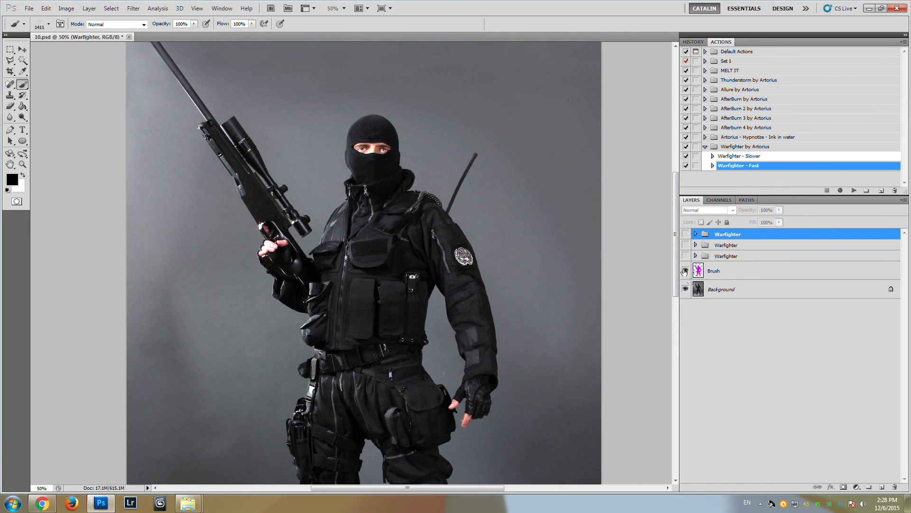
click(685, 271)
click(714, 273)
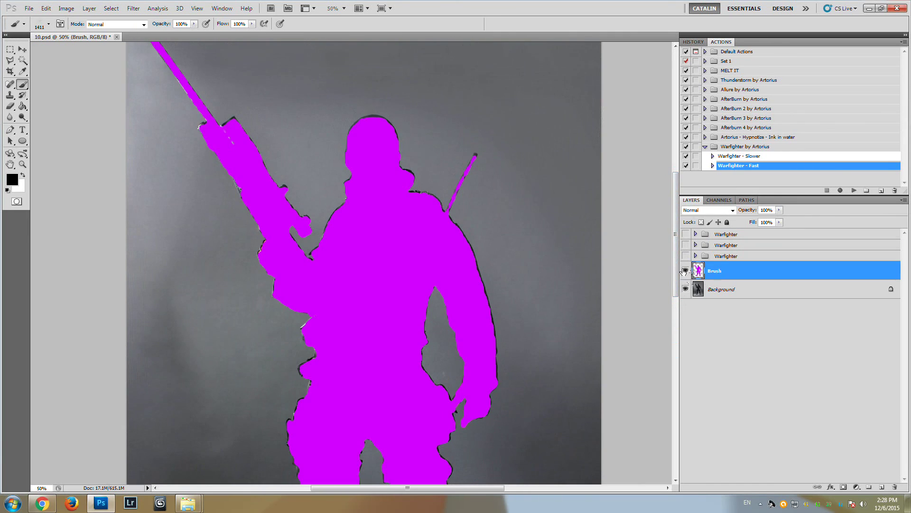
drag(675, 261, 675, 248)
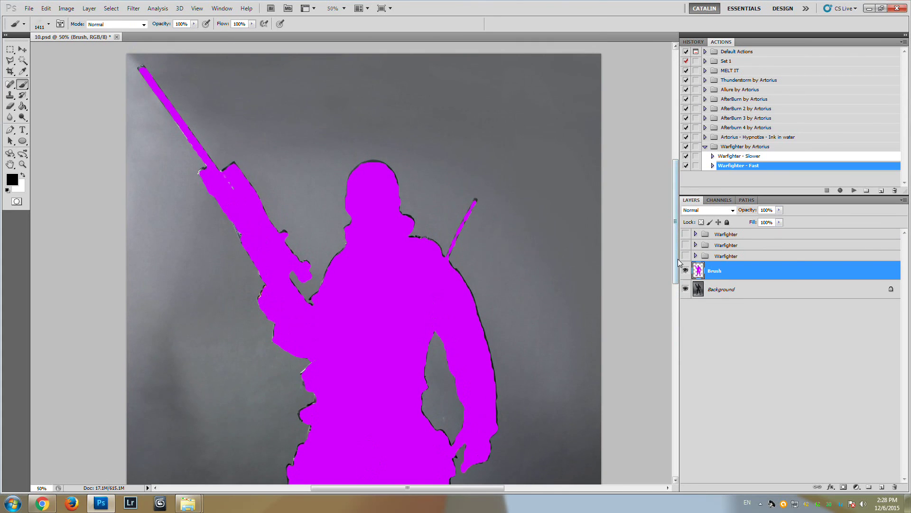
scroll(678, 260, up, 1)
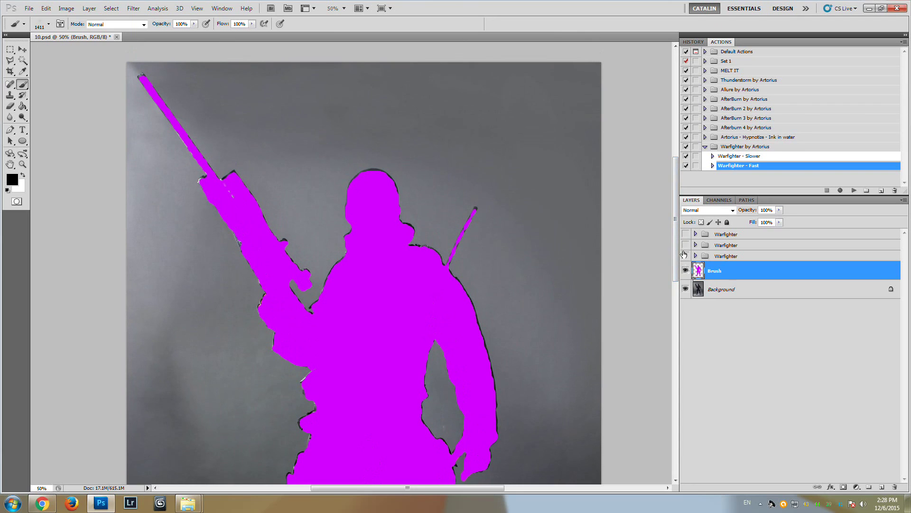
drag(679, 251, 679, 250)
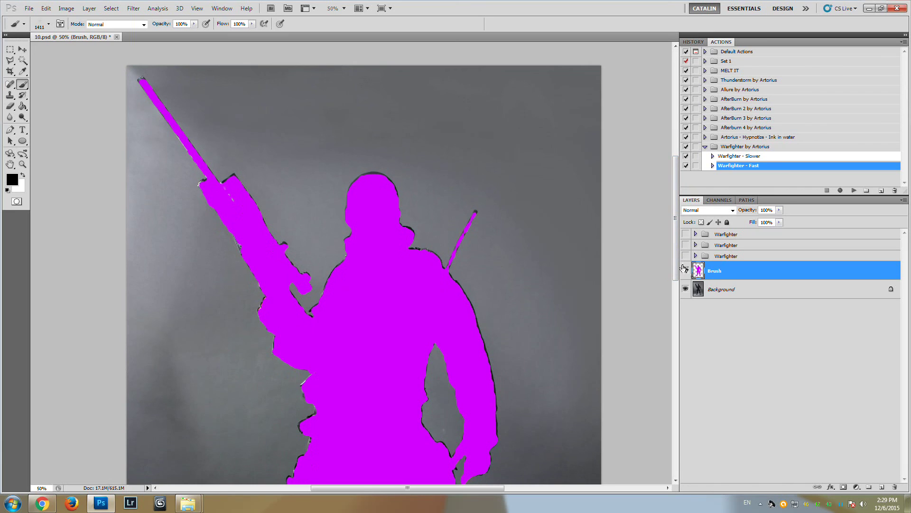
click(685, 270)
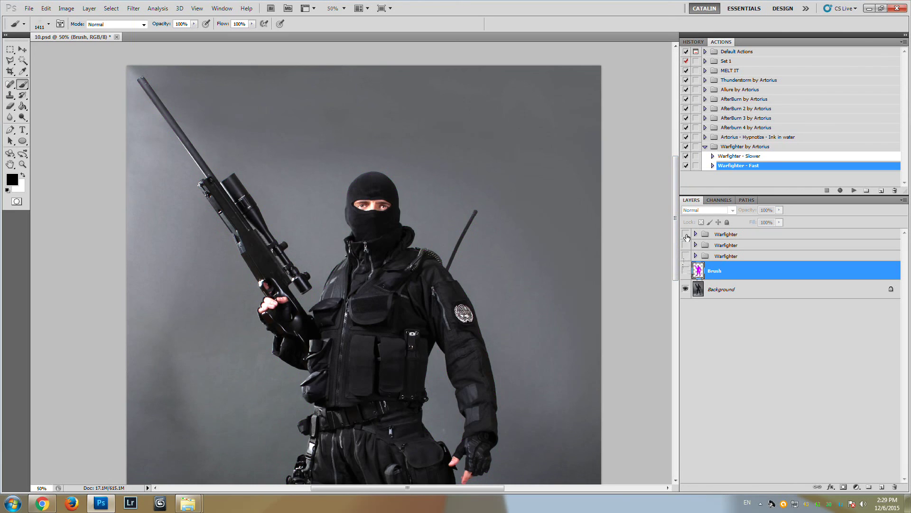
click(686, 245)
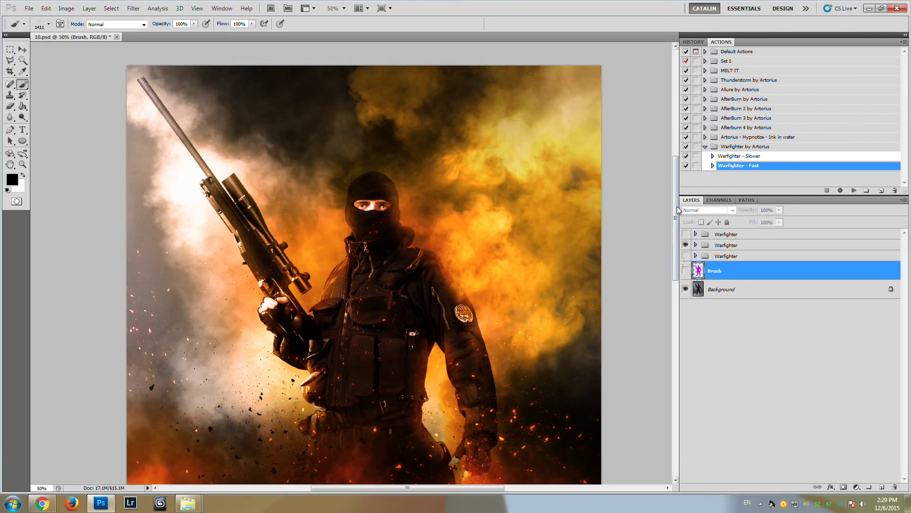
mouse_move(676, 209)
mouse_down()
mouse_move(674, 361)
mouse_move(680, 194)
mouse_move(680, 208)
mouse_up()
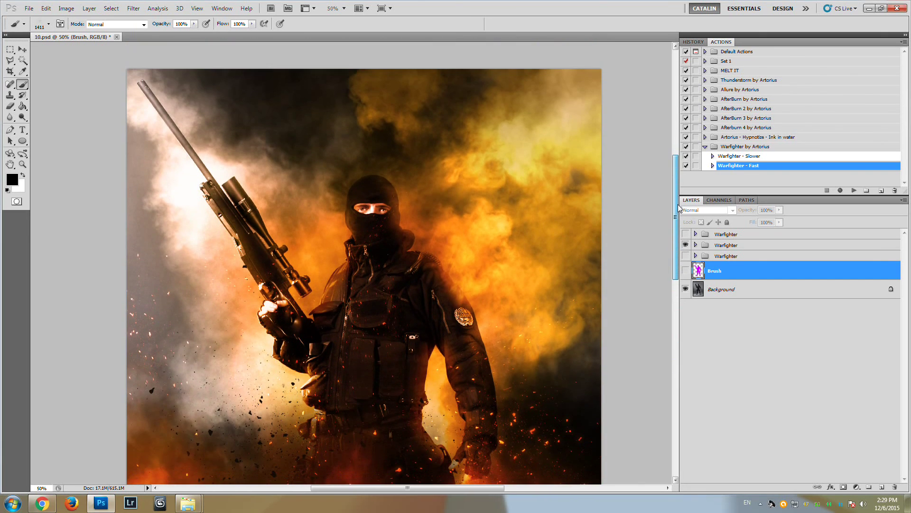